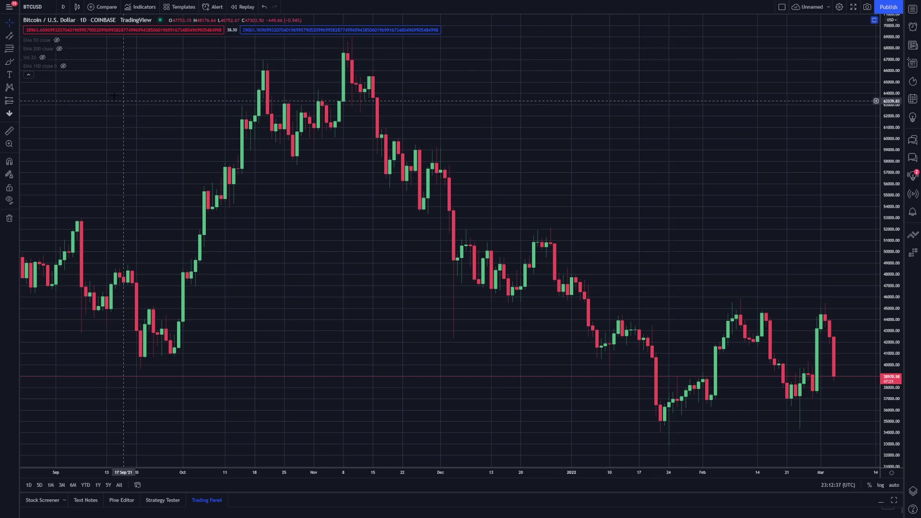
# Clear the symbol search and look through the list of available crypto trading pairs and their exchanges
pyautogui.click(40, 7)
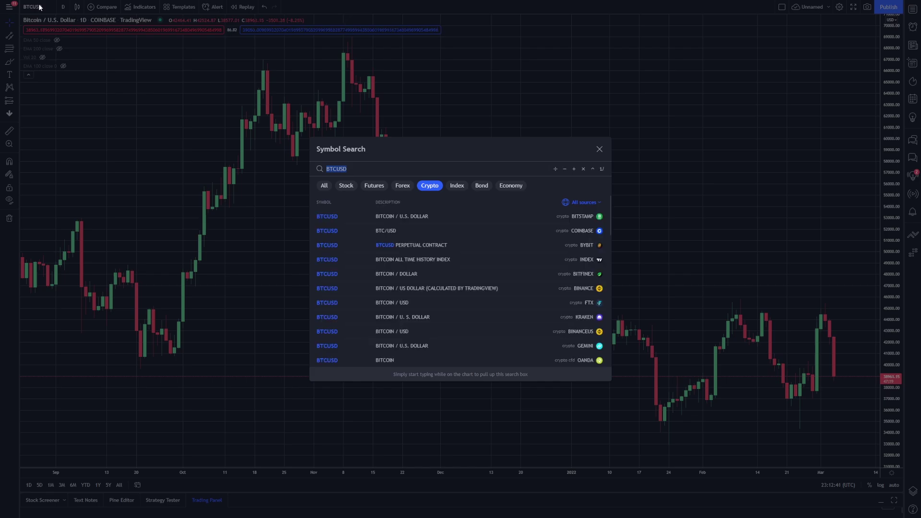
pyautogui.click(92, 76)
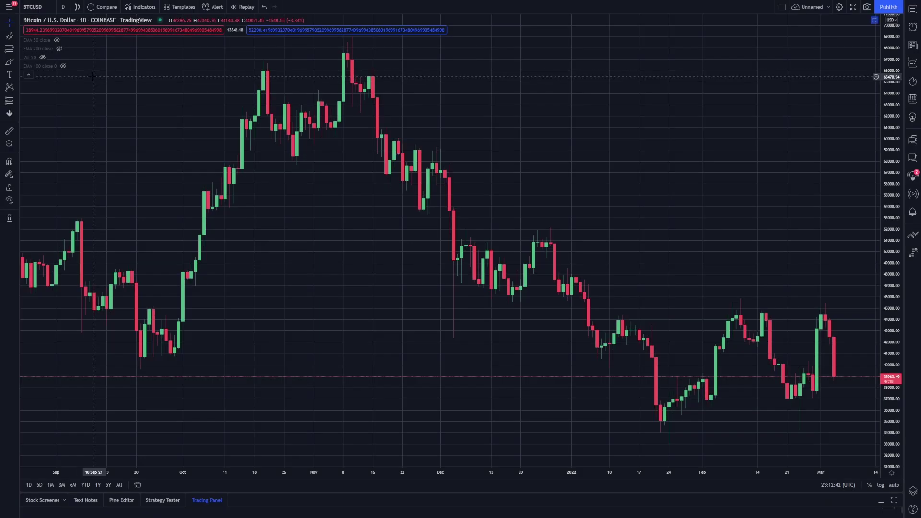
pyautogui.click(40, 7)
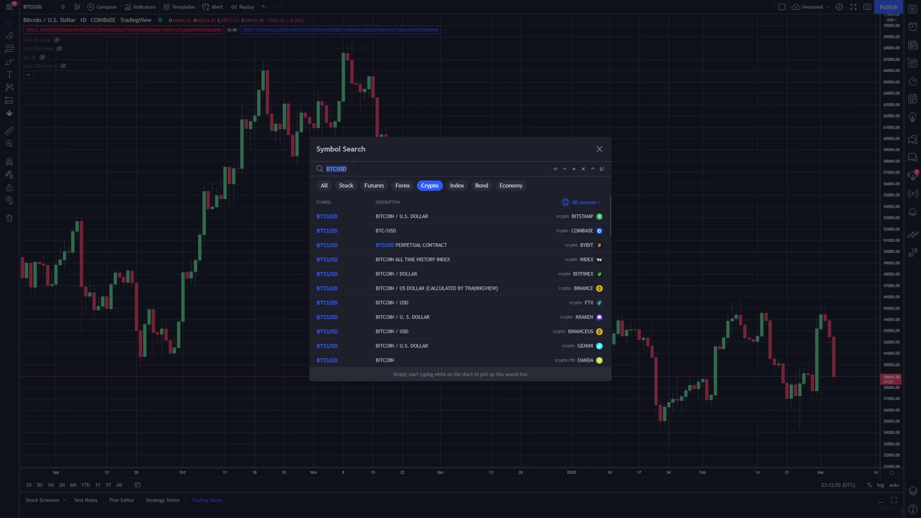
pyautogui.press('BackSpace')
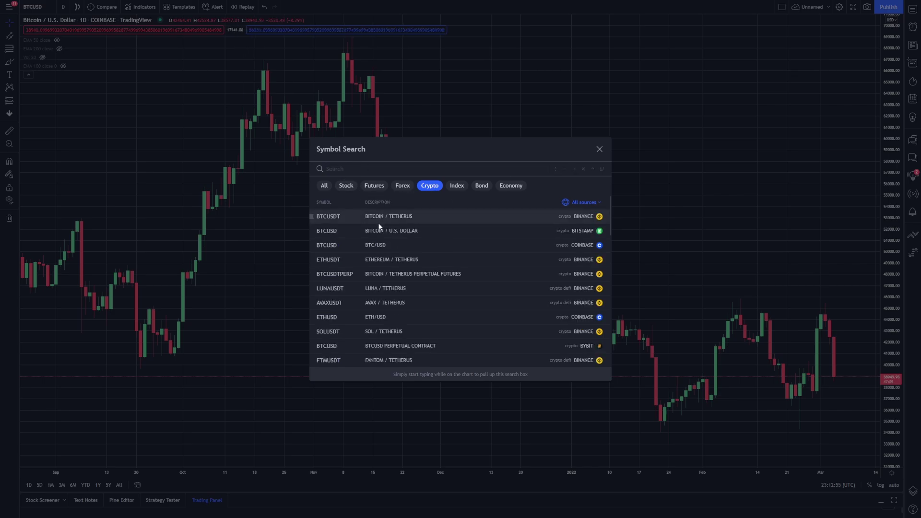
pyautogui.scroll(-5, 384, 228)
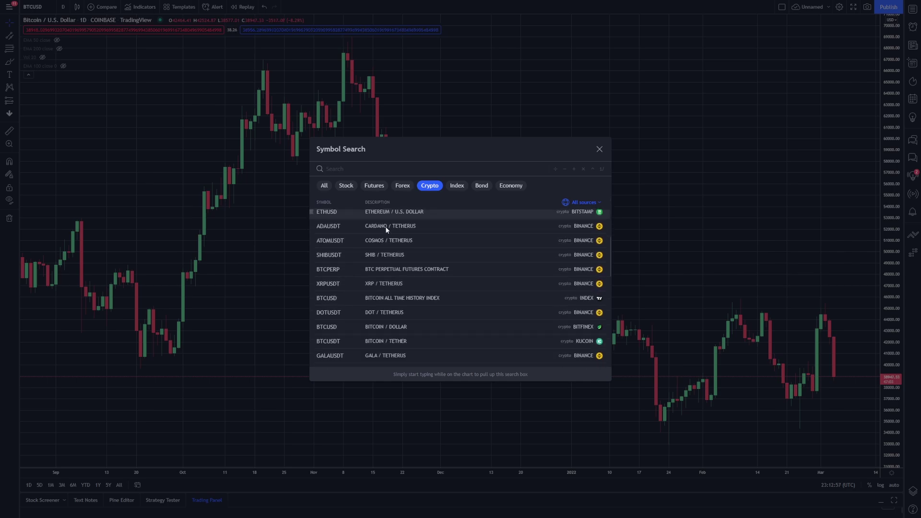
pyautogui.scroll(-3, 388, 229)
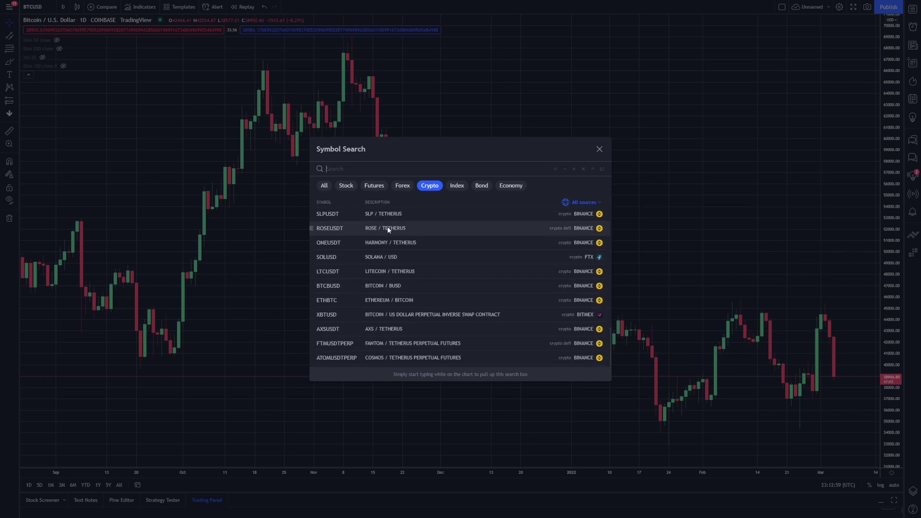
pyautogui.scroll(8, 402, 240)
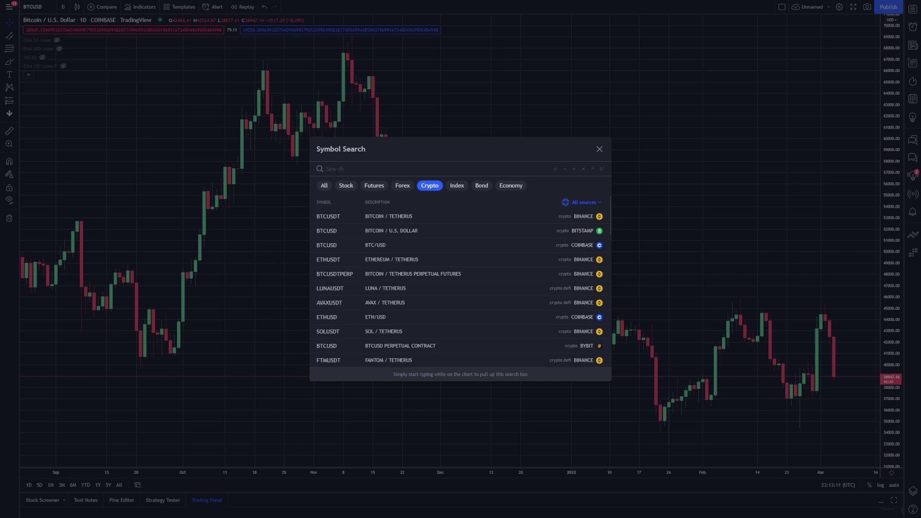
pyautogui.click(487, 101)
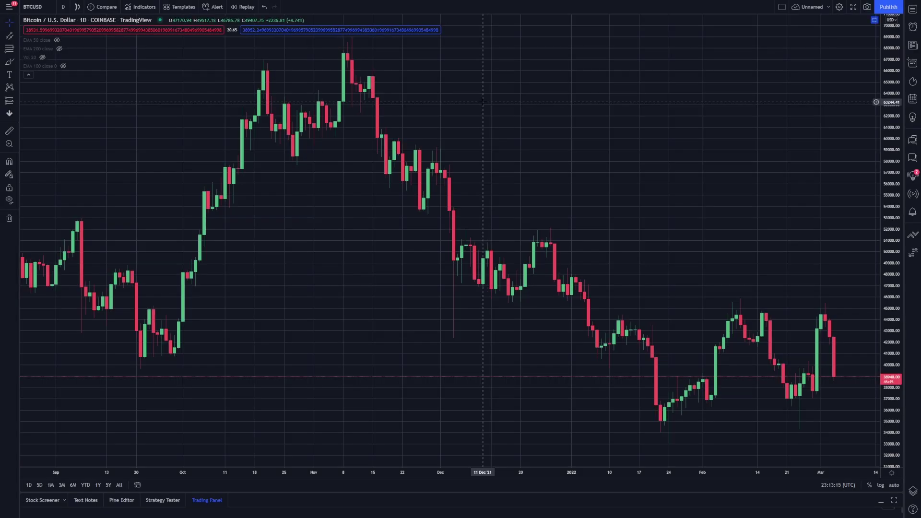
# Switch to the CoinGecko page, show it full screen and review the coins ranked by market cap with their ticker symbols
pyautogui.press('F11')
pyautogui.click(43, 5)
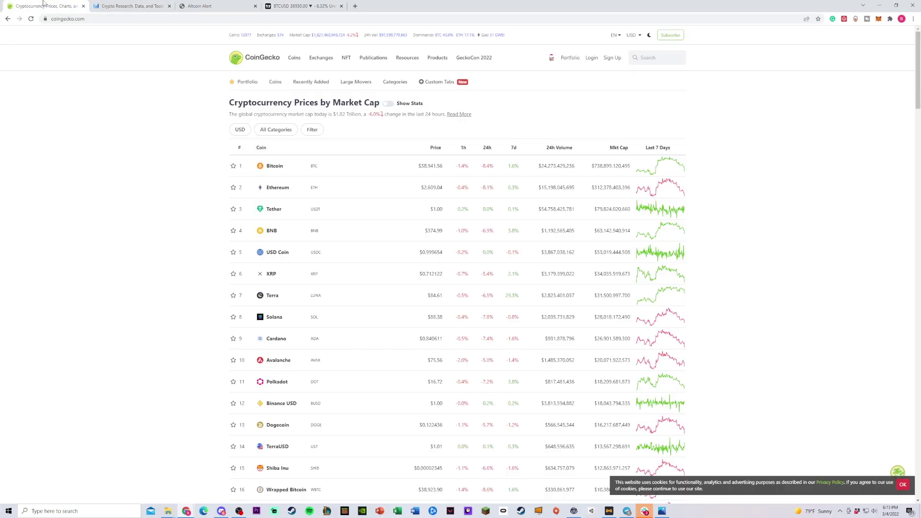
pyautogui.press('F11')
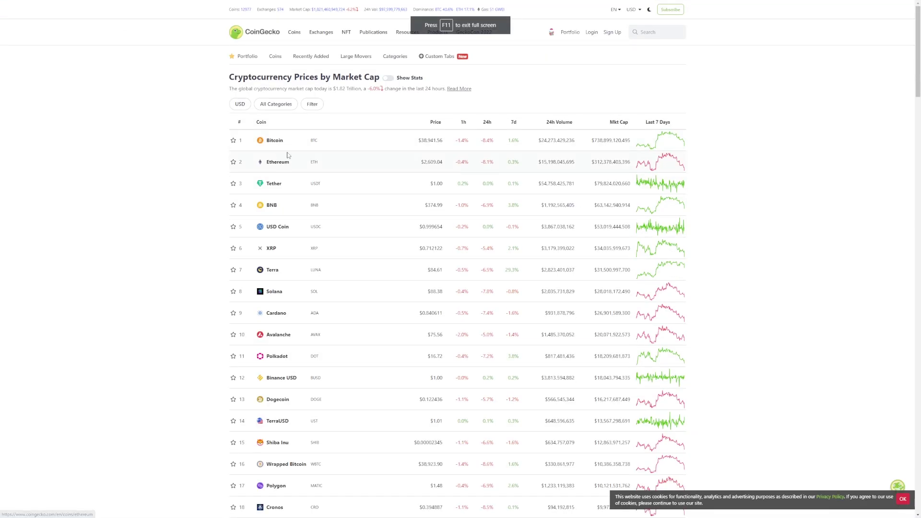
pyautogui.scroll(-1, 291, 145)
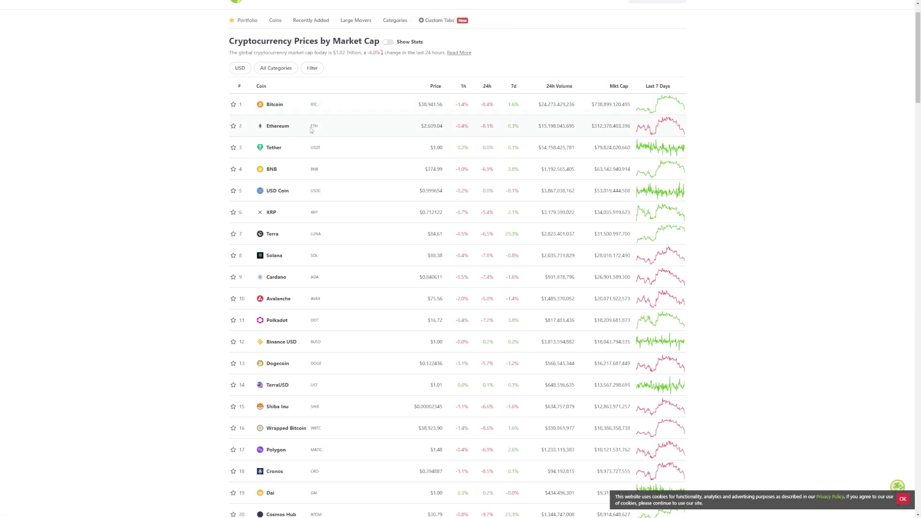
pyautogui.scroll(1, 298, 174)
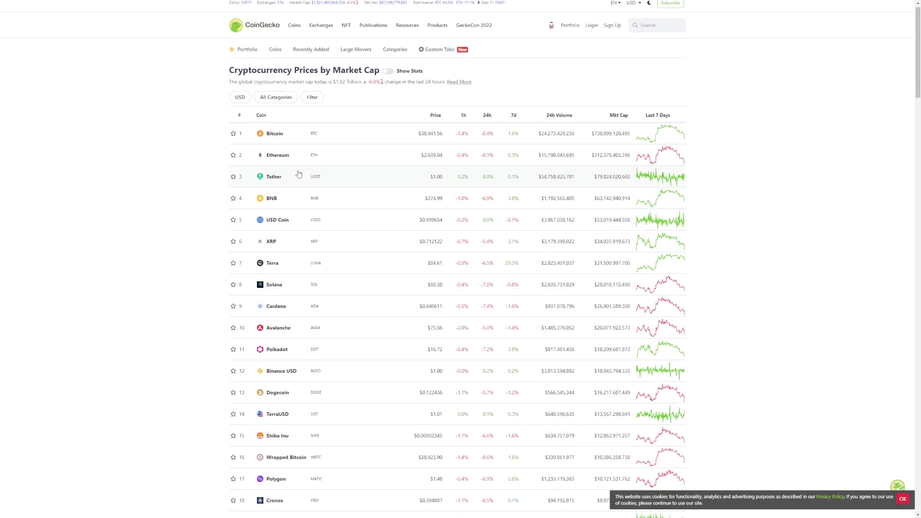
# Switch back to the TradingView chart page and show it full screen
pyautogui.press('F11')
pyautogui.click(301, 3)
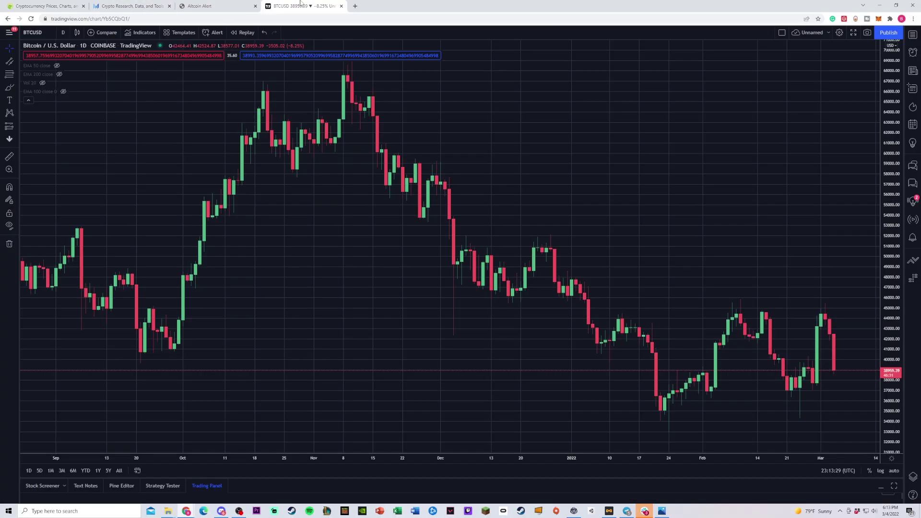
pyautogui.press('F11')
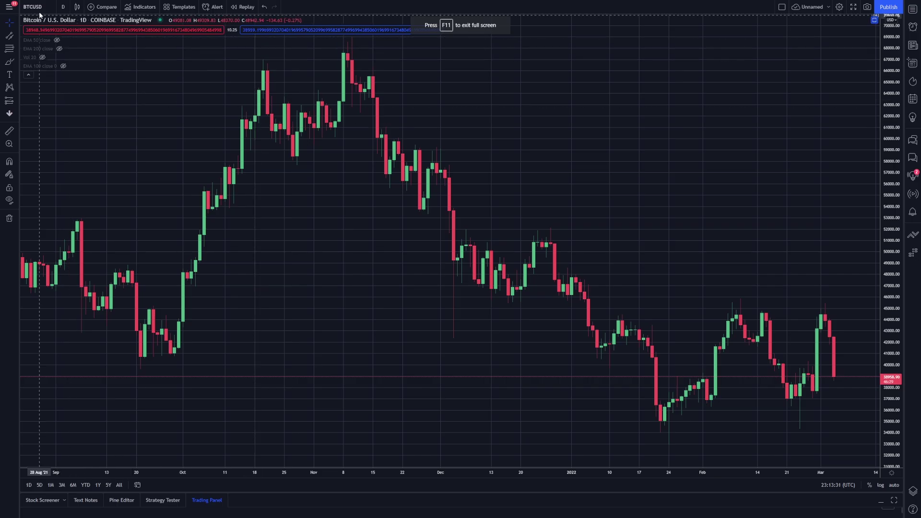
# Search the crypto symbols for BTCUSD and load the BTC/USD chart from Coinbase
pyautogui.click(62, 19)
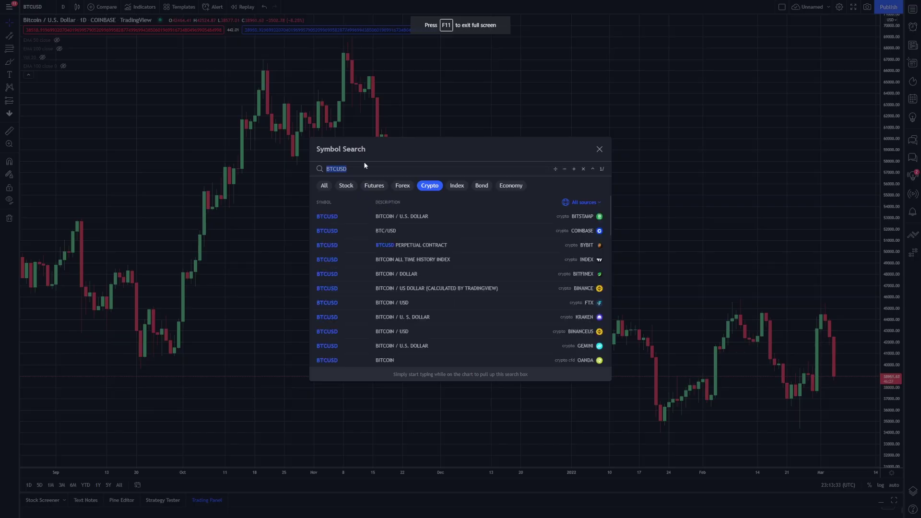
pyautogui.write('B')
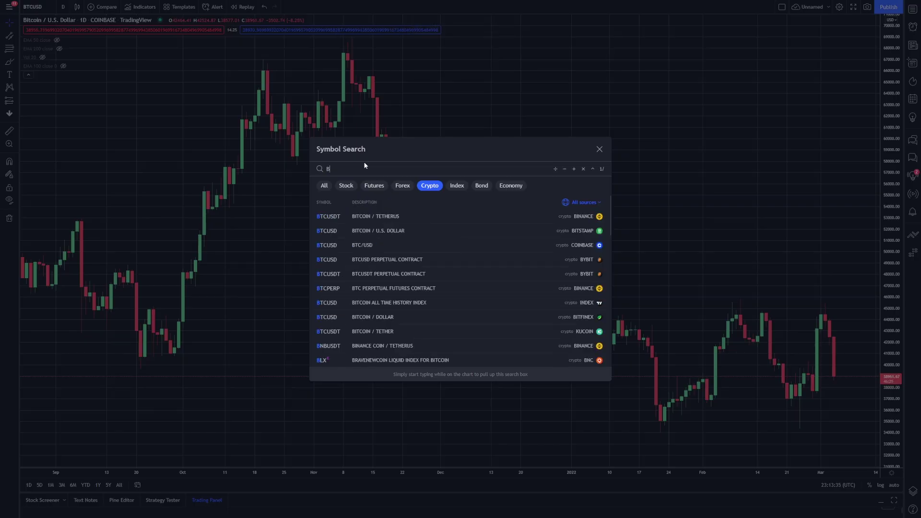
pyautogui.write('TC')
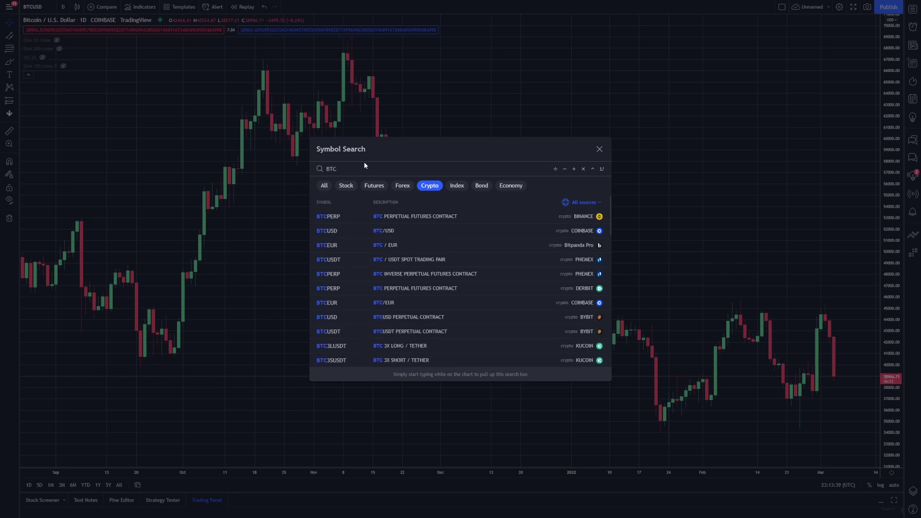
pyautogui.write('USD')
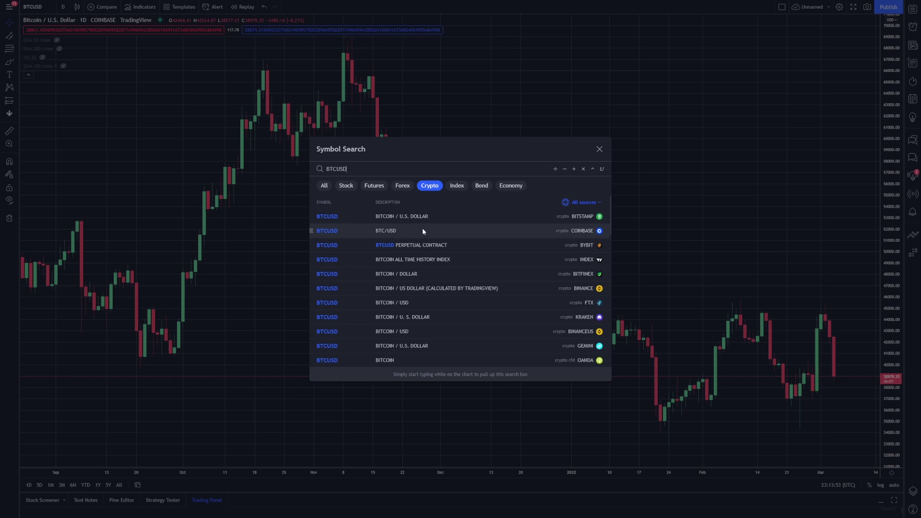
pyautogui.click(469, 231)
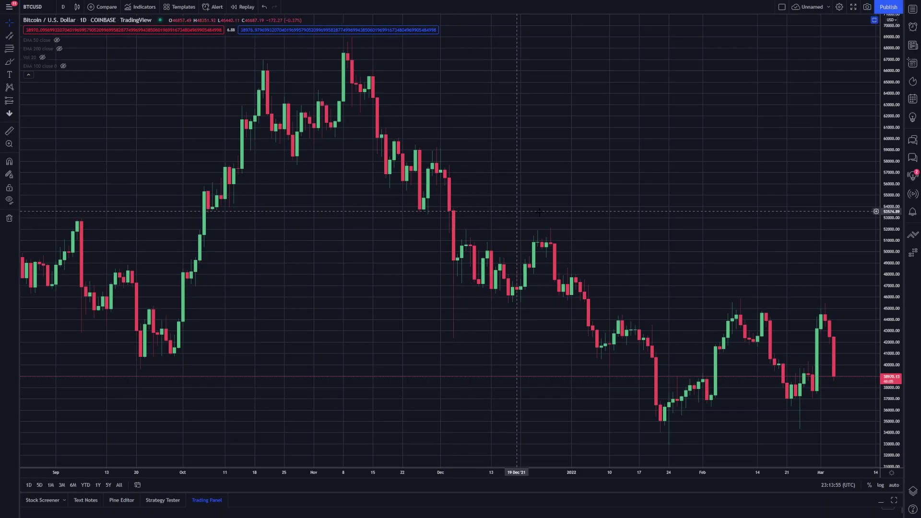
# Search the crypto symbols for ETHUSD and load the ETH/USD chart from Coinbase
pyautogui.click(32, 7)
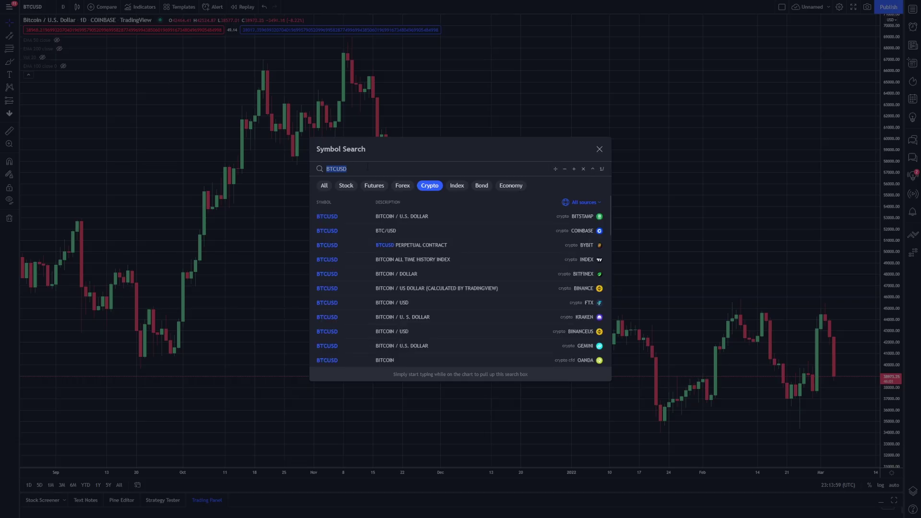
pyautogui.write('ETHUS')
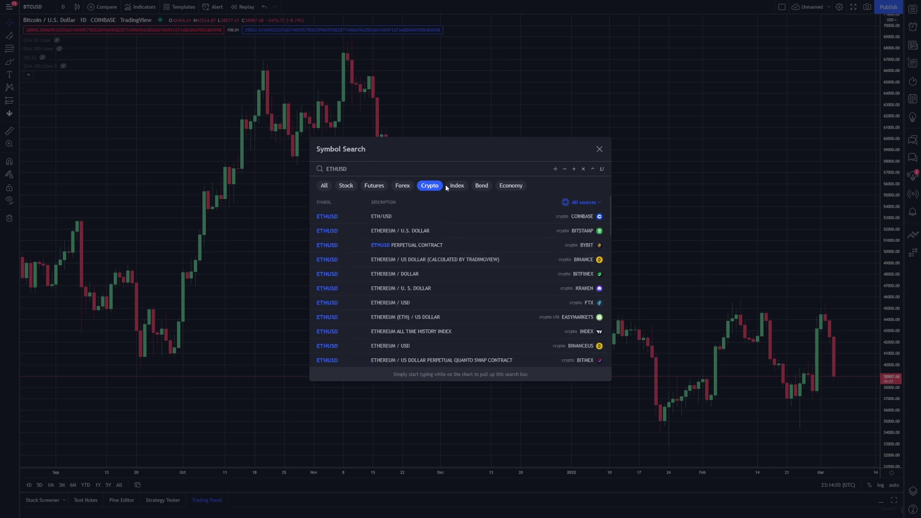
pyautogui.click(418, 214)
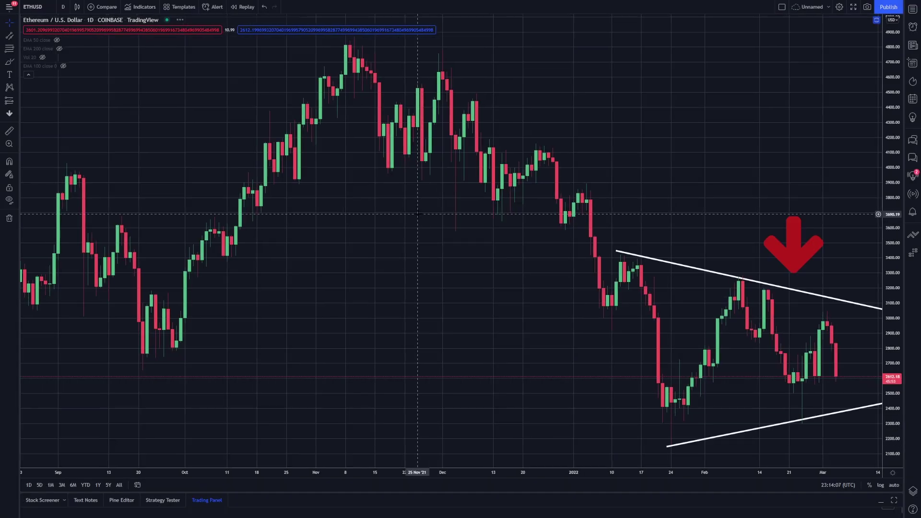
pyautogui.hscroll(3, 588, 168)
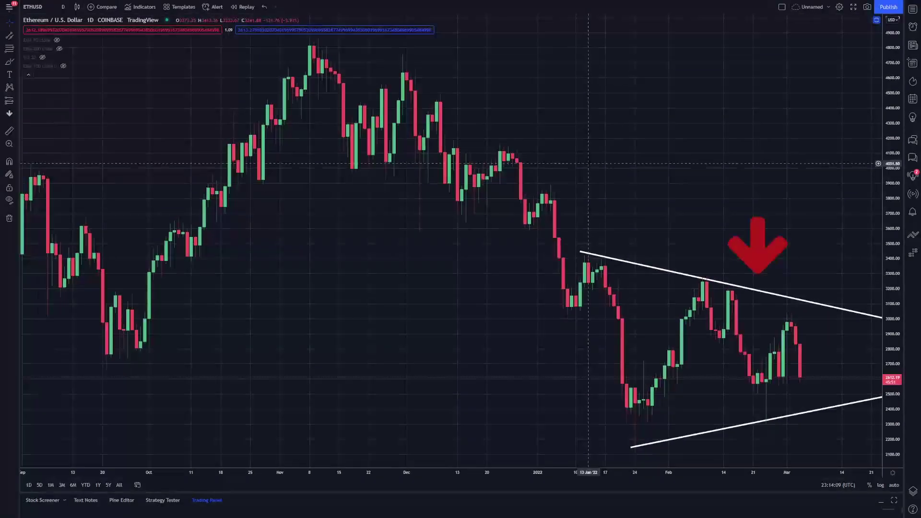
# Try a symbol search for ETHEURO, and instead search for ETHBTC and load the Ethereum / Bitcoin chart from Binance
pyautogui.click(48, 19)
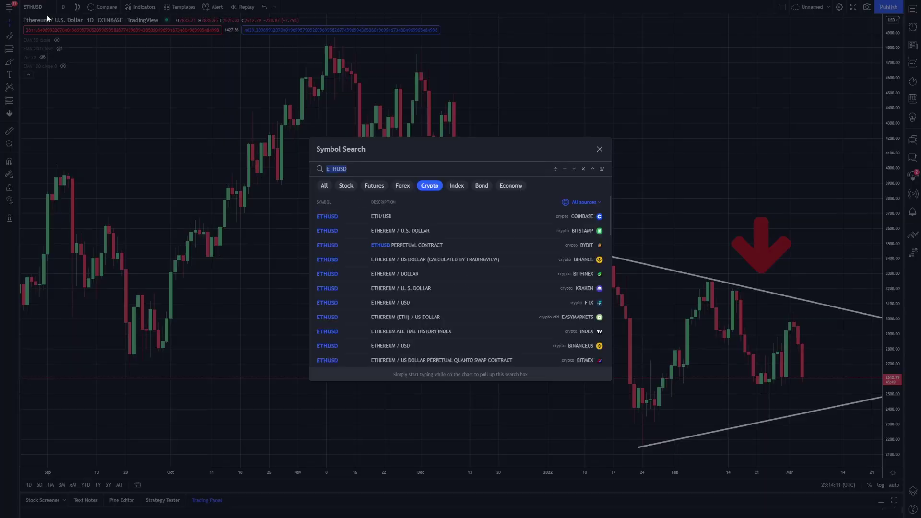
pyautogui.write('ETH')
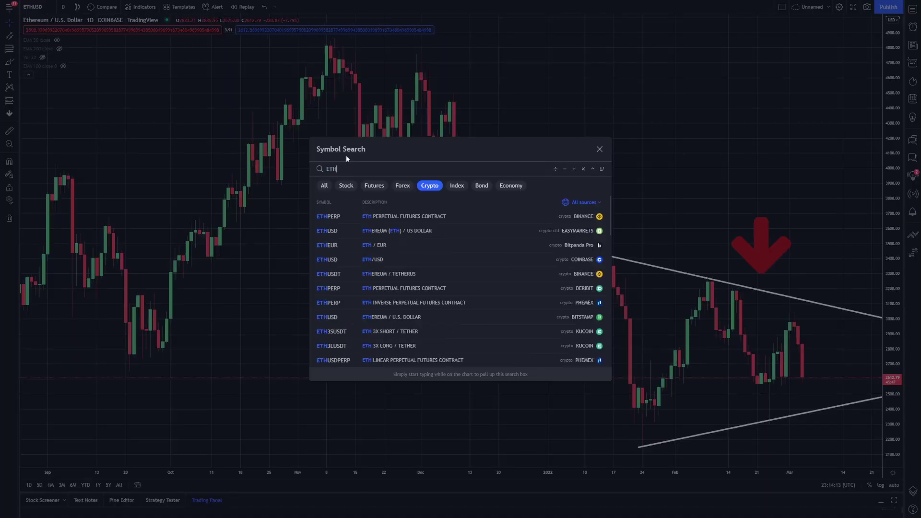
pyautogui.write('EURO')
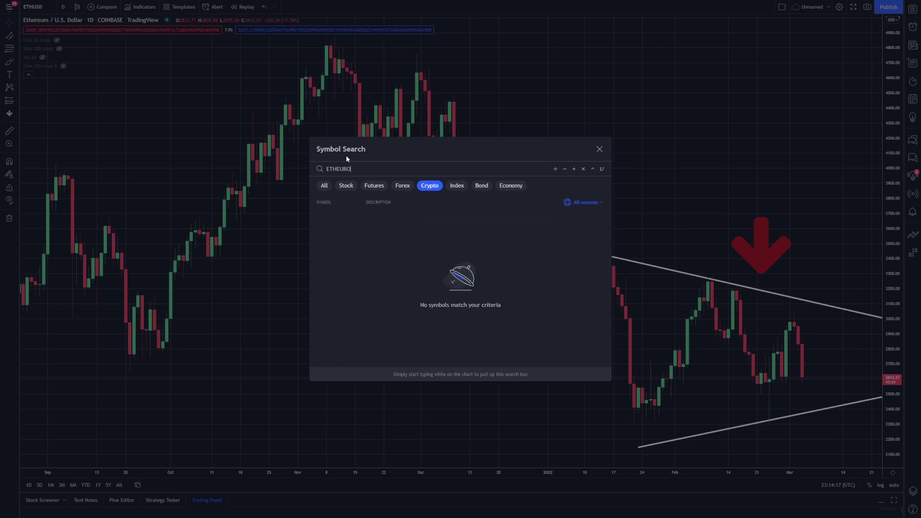
pyautogui.press('BackSpace')
pyautogui.press('BackSpace')
pyautogui.press('BackSpace')
pyautogui.press('BackSpace')
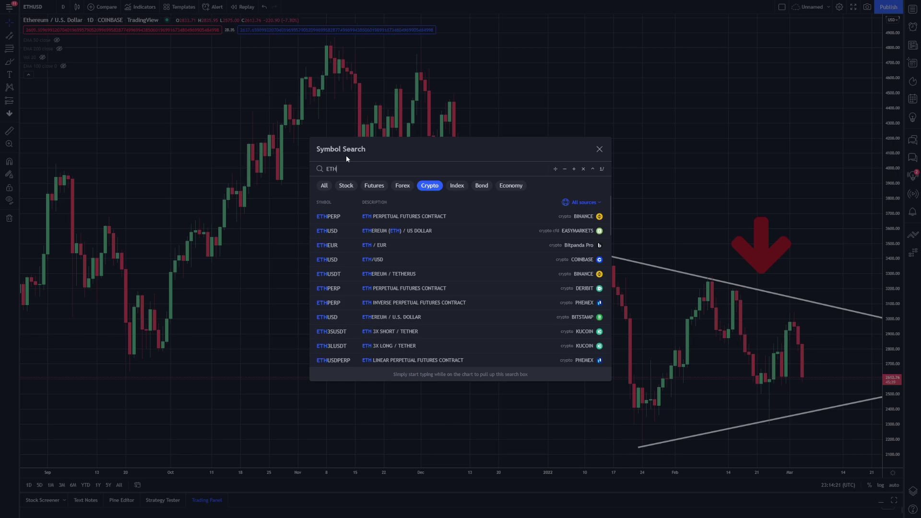
pyautogui.write('BTC')
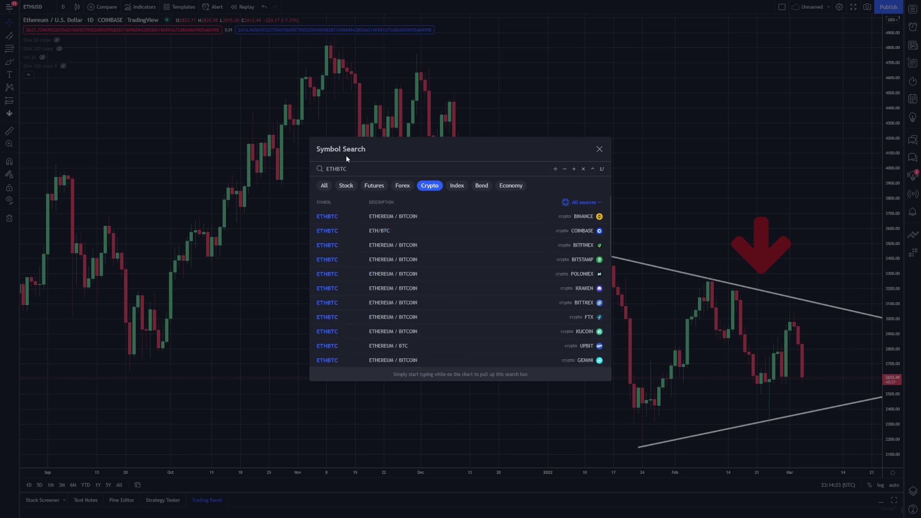
pyautogui.click(434, 216)
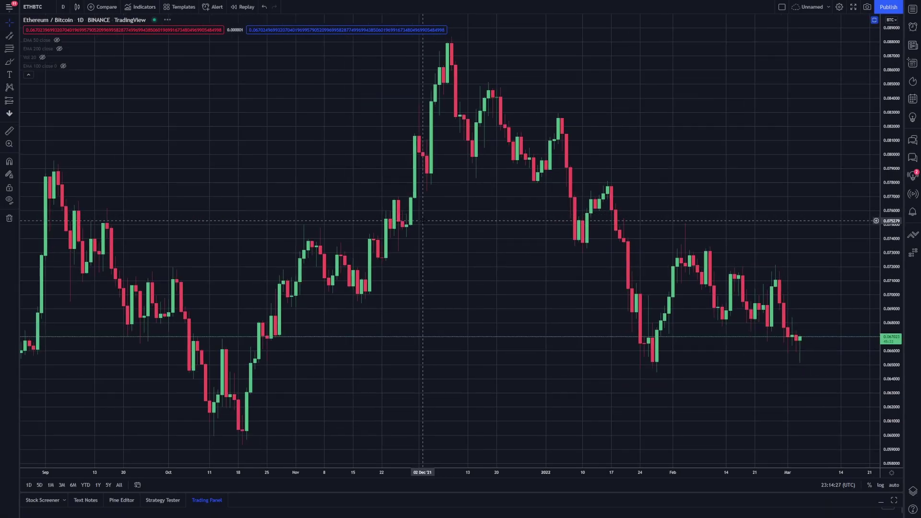
# Replace the charted pair with BTCUSD from Coinbase
pyautogui.click(35, 9)
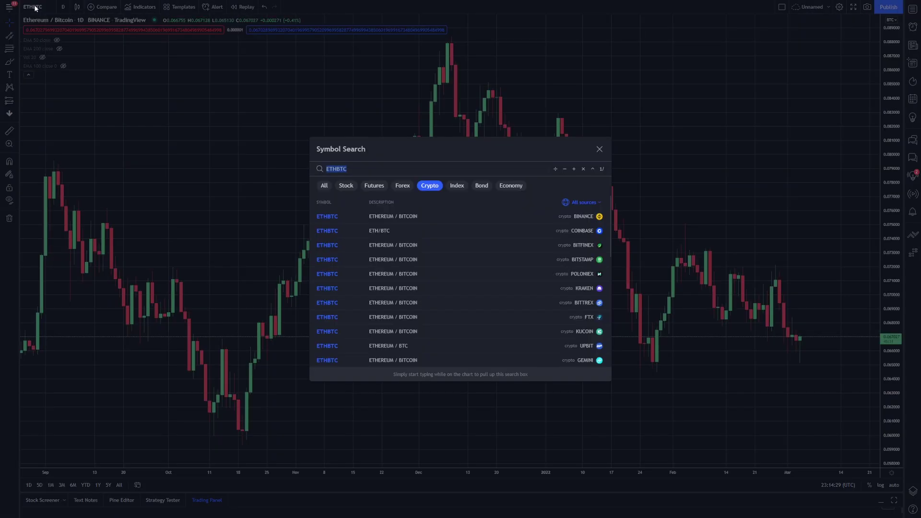
pyautogui.write('BTCUSD')
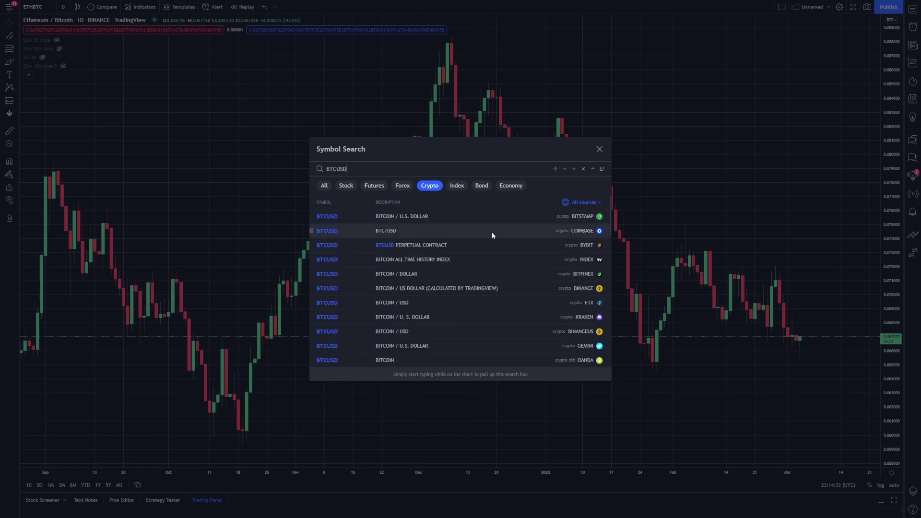
pyautogui.click(412, 231)
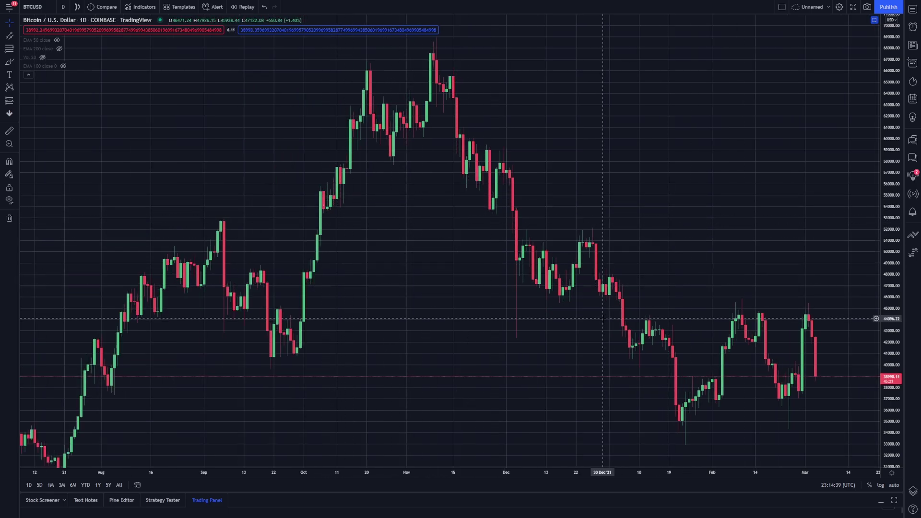
# Reposition the BTCUSD candles and adjust the vertical scaling of the chart's price axis
pyautogui.moveTo(476, 316); pyautogui.dragTo(467, 231)
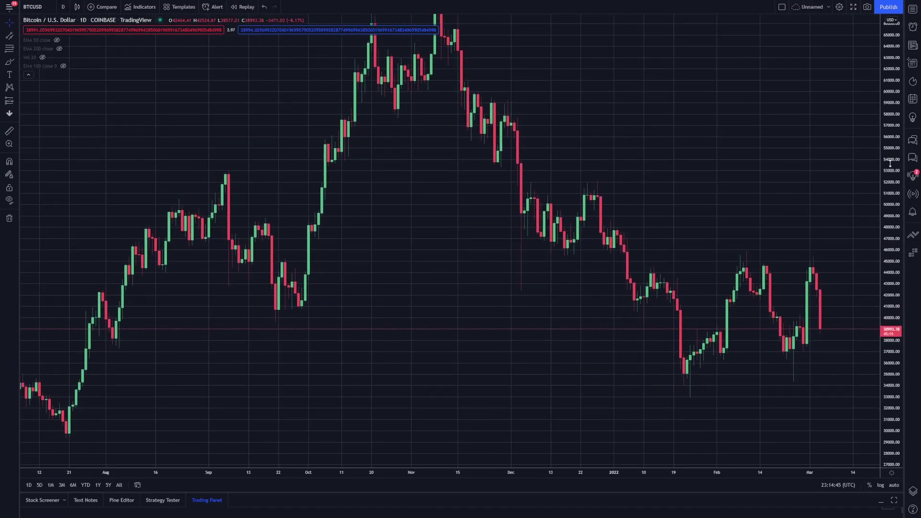
pyautogui.doubleClick(887, 96)
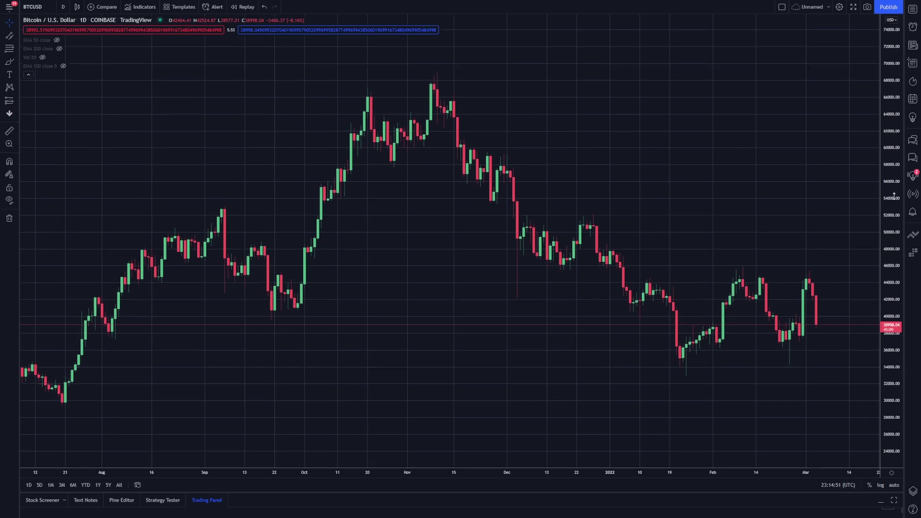
pyautogui.moveTo(872, 229); pyautogui.dragTo(881, 4)
pyautogui.moveTo(885, 297); pyautogui.dragTo(870, 16)
pyautogui.moveTo(881, 243); pyautogui.dragTo(887, 196)
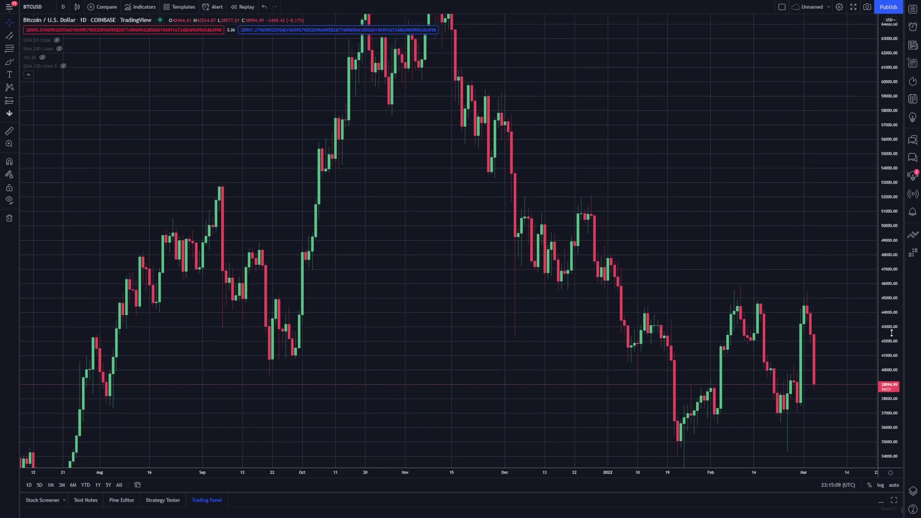
# Zoom the daily BTCUSD chart out to its full history back to 2015, rescaling the time and price axes along the way
pyautogui.moveTo(618, 476); pyautogui.dragTo(586, 476)
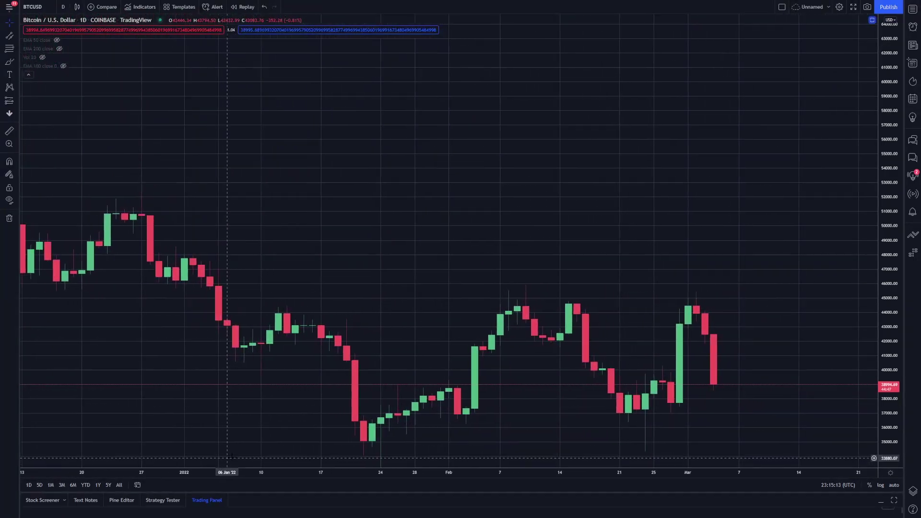
pyautogui.scroll(-5, 585, 455)
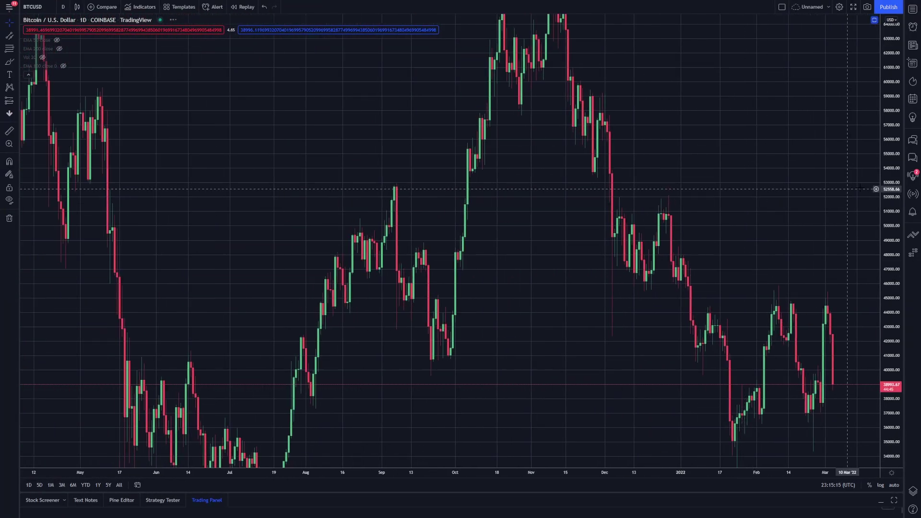
pyautogui.moveTo(890, 186); pyautogui.dragTo(890, 225)
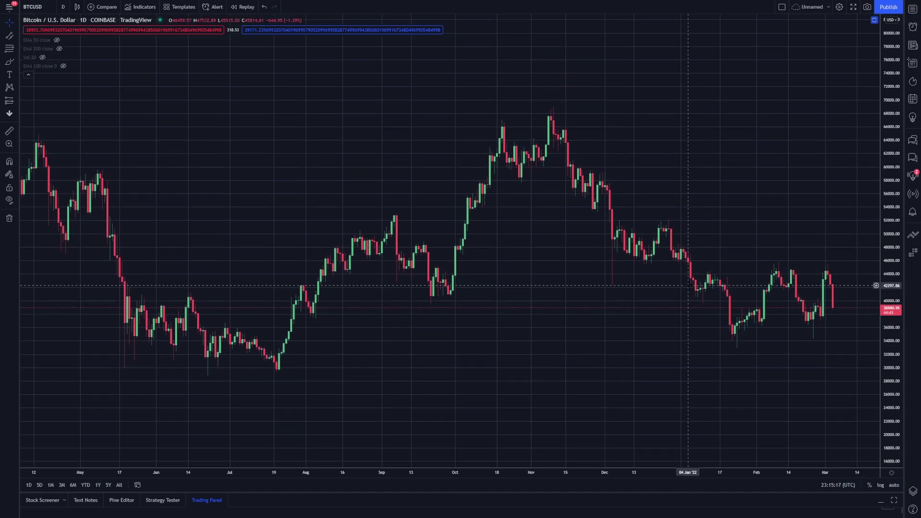
pyautogui.scroll(-3, 688, 285)
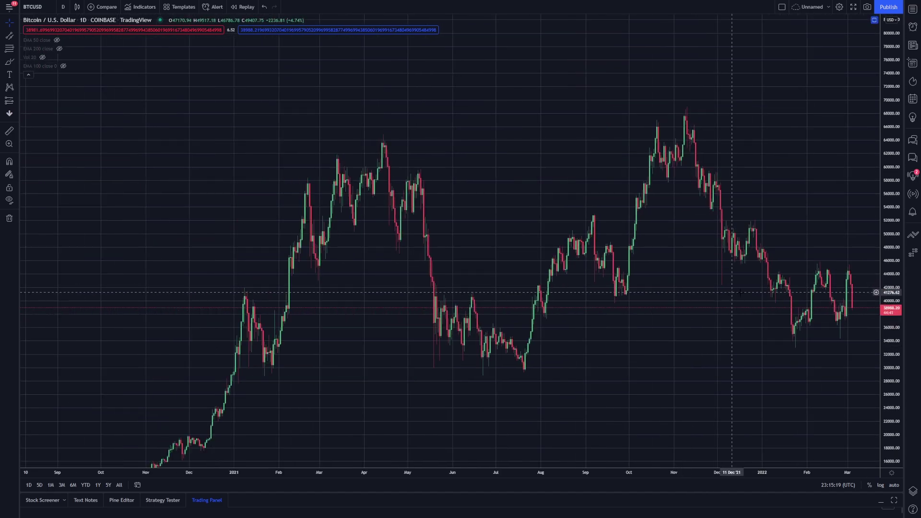
pyautogui.moveTo(893, 170); pyautogui.dragTo(893, 151)
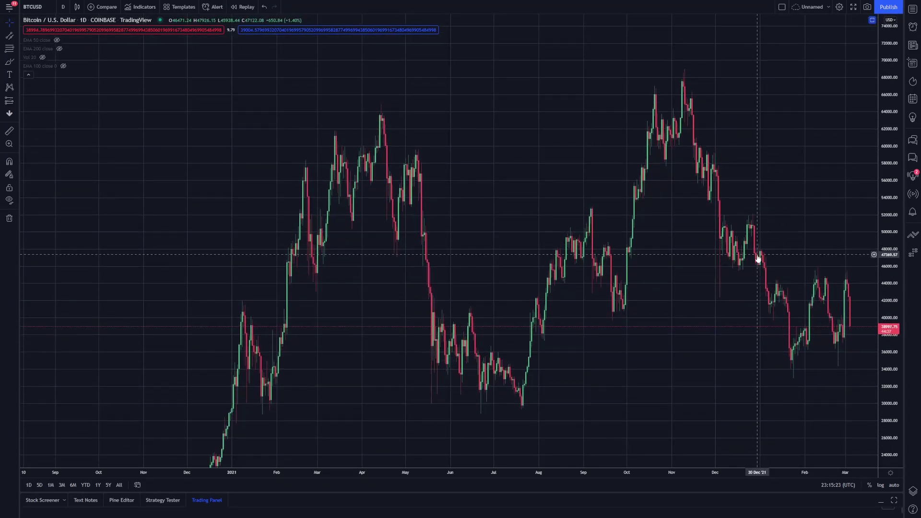
pyautogui.scroll(-10, 759, 267)
pyautogui.moveTo(890, 271); pyautogui.dragTo(890, 331)
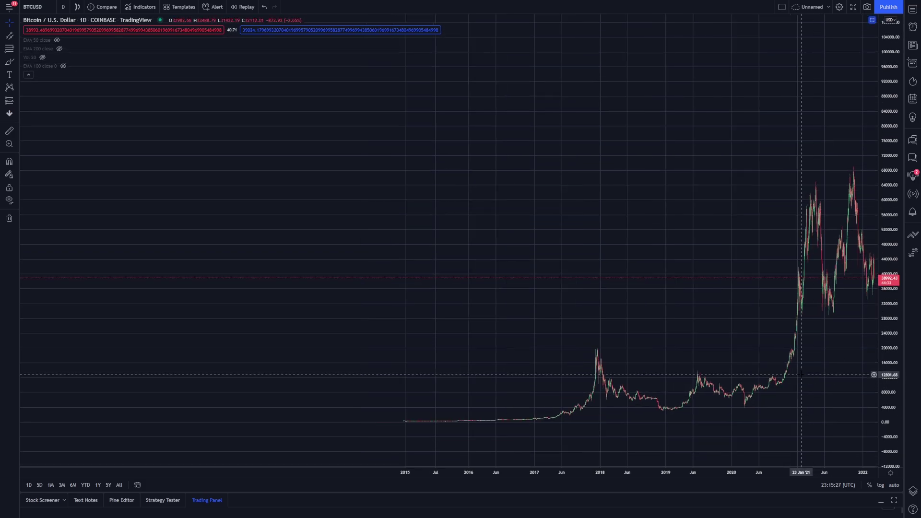
# Zoom back in on the early 2022 candles and stretch the time and price axes until they fill the chart
pyautogui.scroll(10, 810, 359)
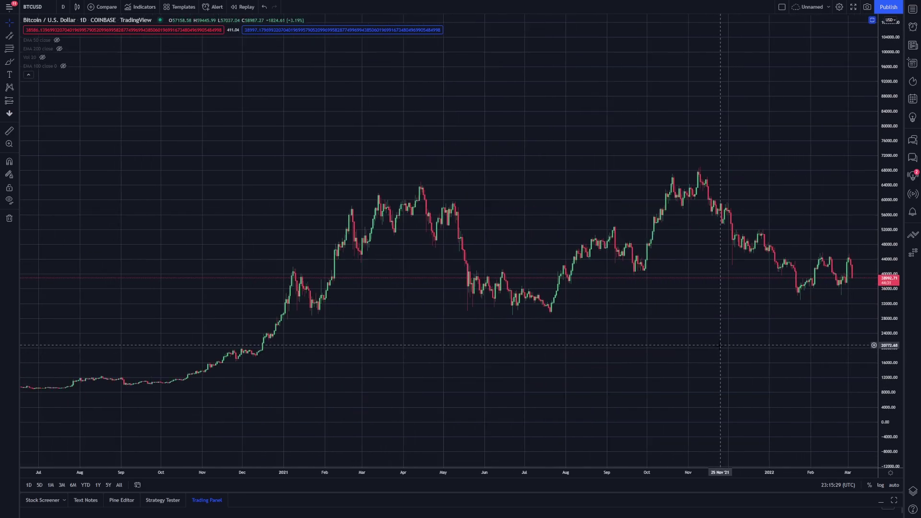
pyautogui.scroll(3, 795, 384)
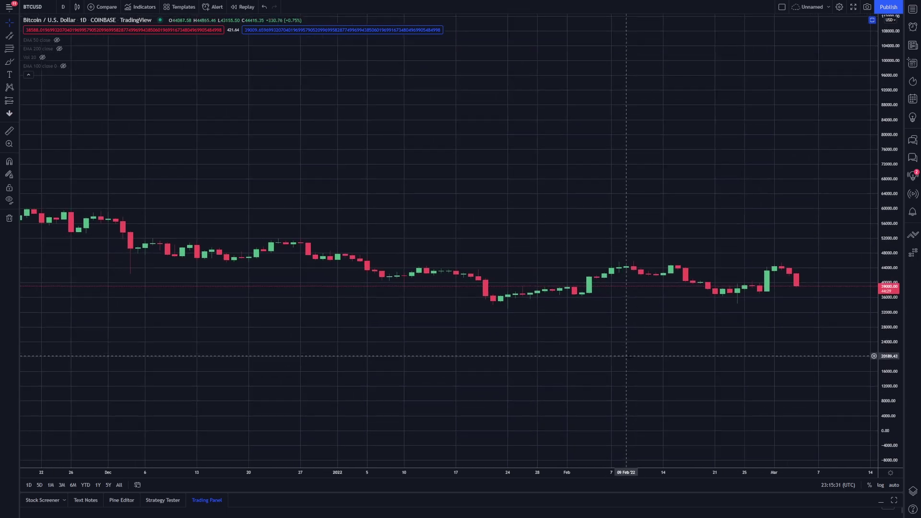
pyautogui.moveTo(574, 476); pyautogui.dragTo(410, 469)
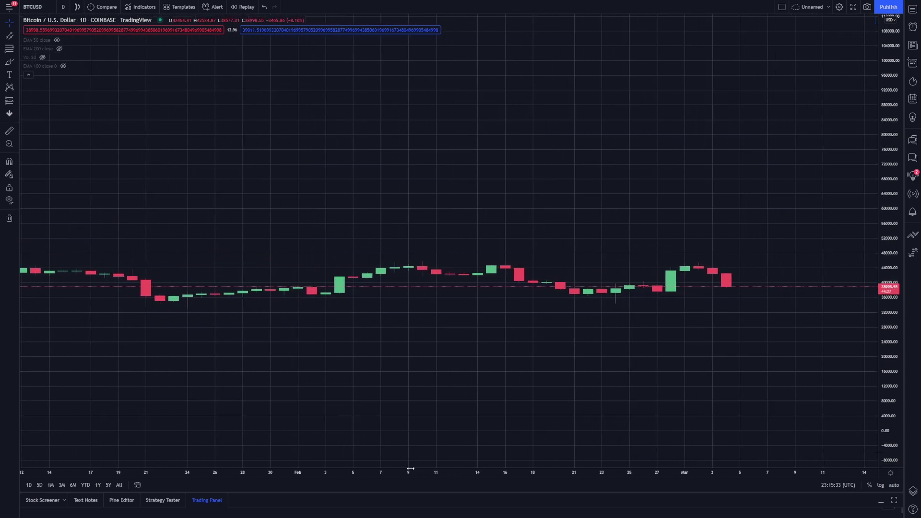
pyautogui.moveTo(887, 268); pyautogui.dragTo(869, 83)
pyautogui.hotkey('alt', 'r')
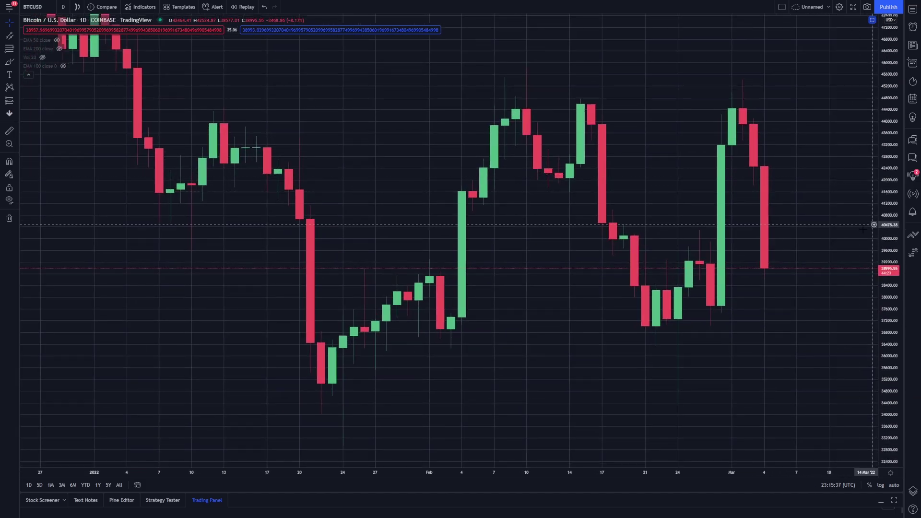
pyautogui.scroll(5, 830, 250)
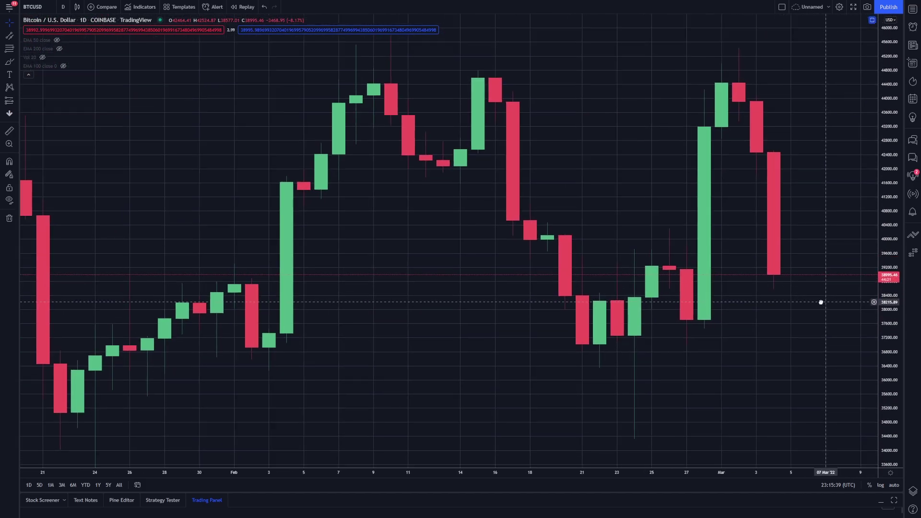
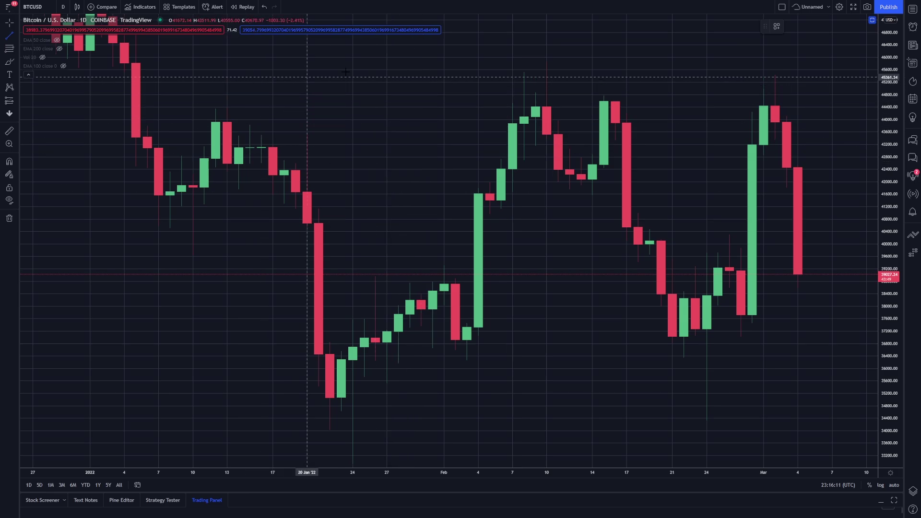
# Draw a descending trend line from about 52,400 in late December 2021 to about 45,000 on 7 Mar '22
pyautogui.scroll(-10, 550, 59)
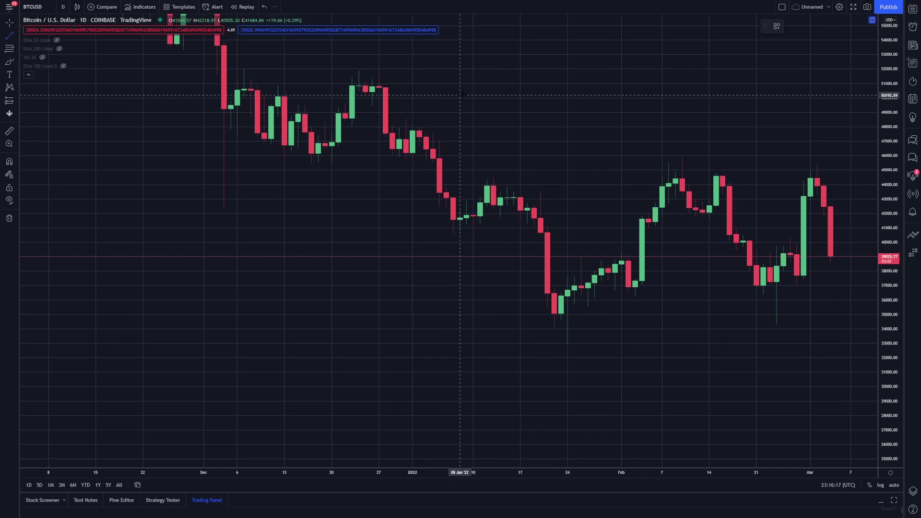
pyautogui.scroll(-2, 464, 94)
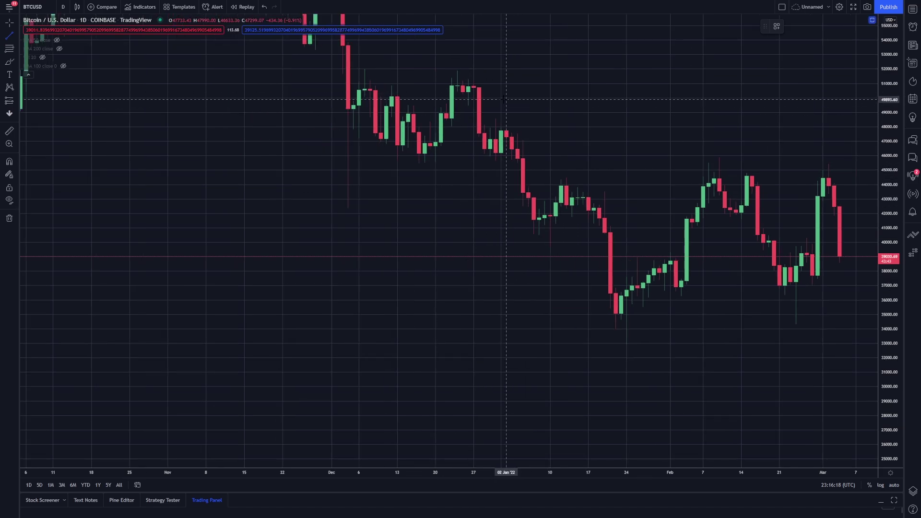
pyautogui.click(473, 63)
pyautogui.click(853, 164)
pyautogui.moveTo(786, 126); pyautogui.dragTo(617, 117)
pyautogui.scroll(-5, 617, 117)
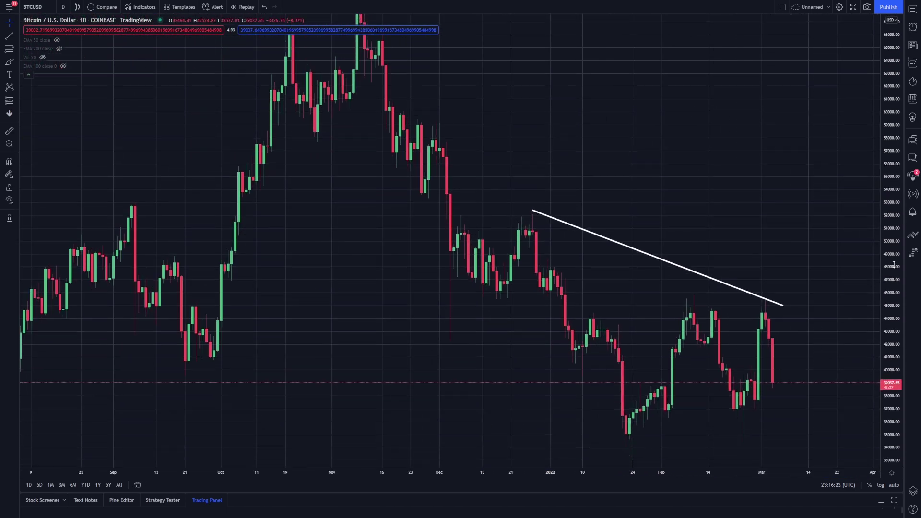
pyautogui.moveTo(894, 264); pyautogui.dragTo(894, 288)
# Move the trend line's start point to about 53,400 on 14 Dec '21, and delete the line
pyautogui.moveTo(536, 219); pyautogui.dragTo(487, 208)
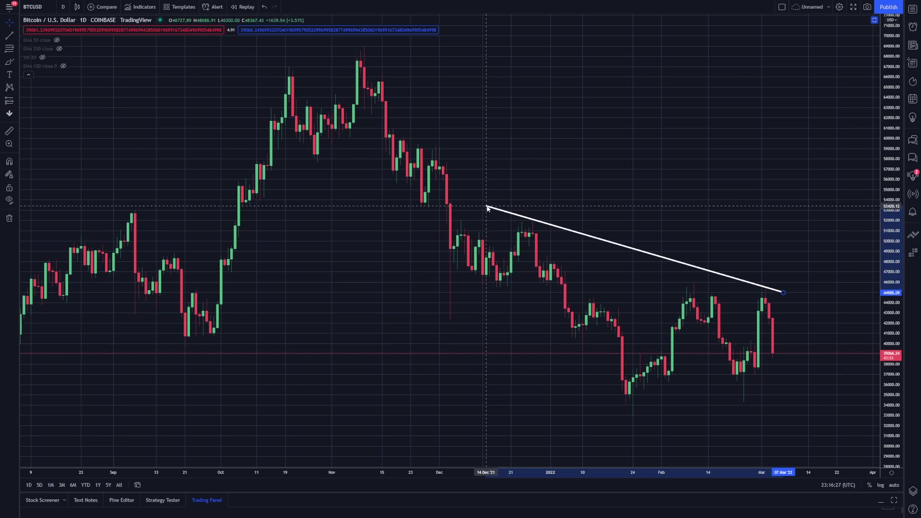
pyautogui.press('Delete')
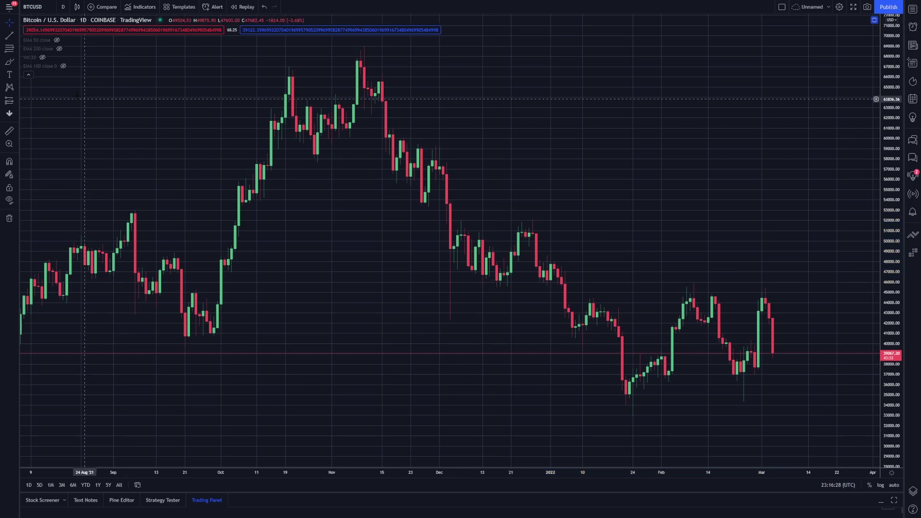
# Draw a trend line from the 9 Nov '21 peak at about 69,270 down to about 39,460 on 31 Mar '22
pyautogui.click(16, 36)
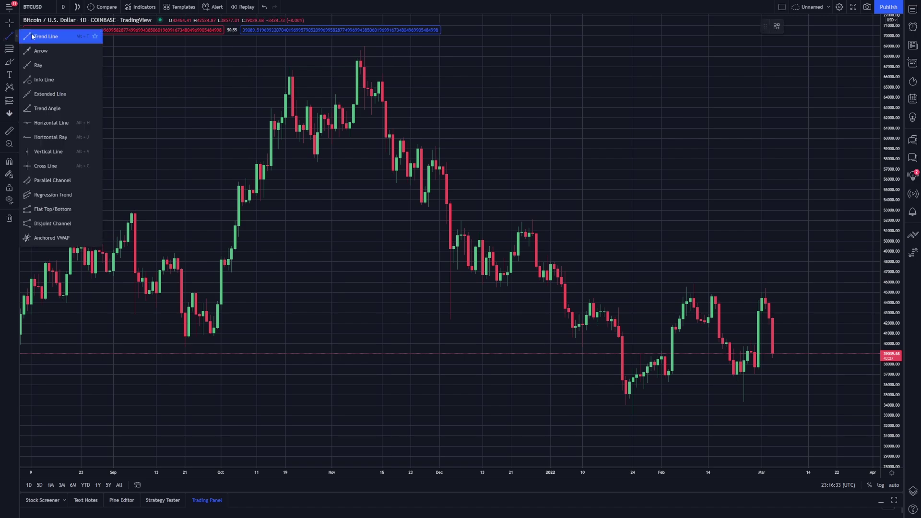
pyautogui.click(31, 34)
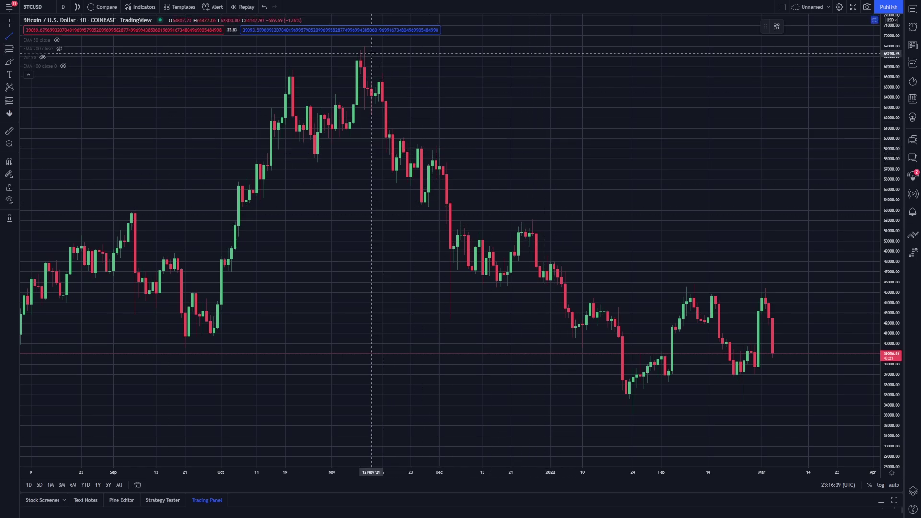
pyautogui.click(361, 43)
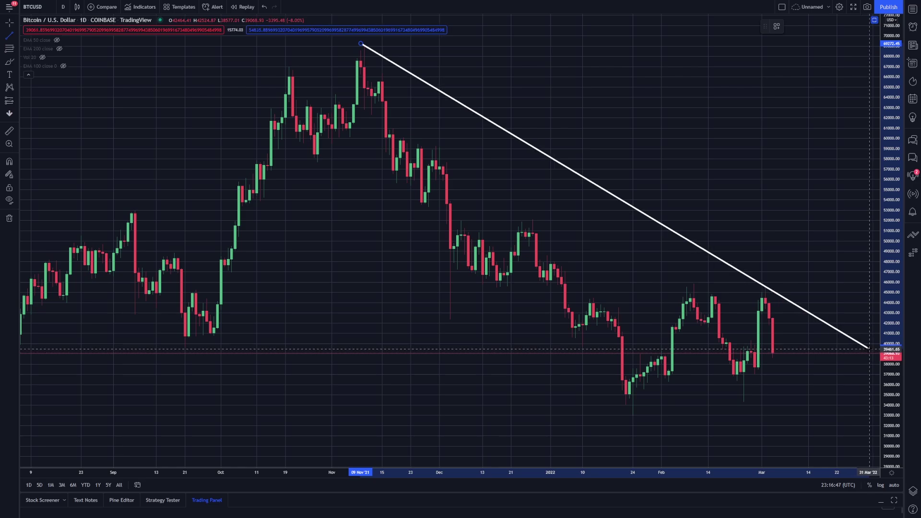
pyautogui.click(869, 348)
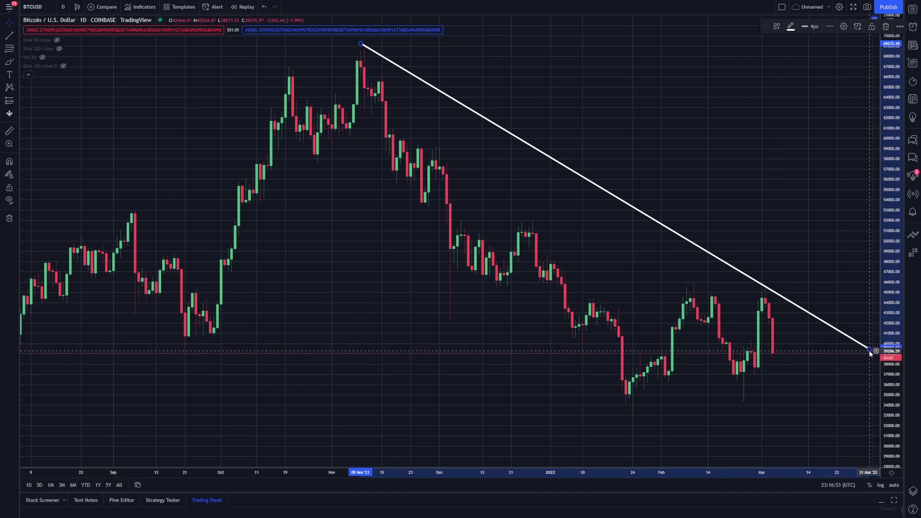
pyautogui.scroll(2, 870, 353)
pyautogui.click(859, 307)
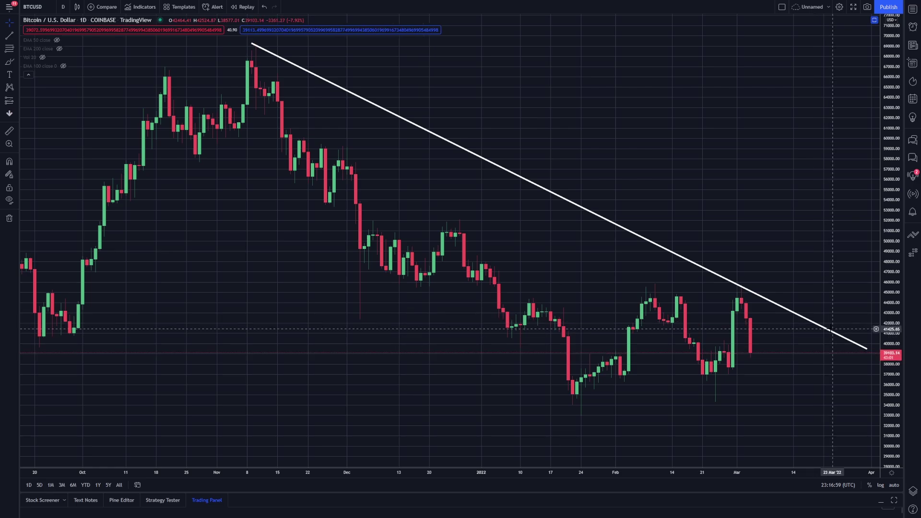
# Delete the descending trend line and undo the deletion to restore it
pyautogui.click(829, 332)
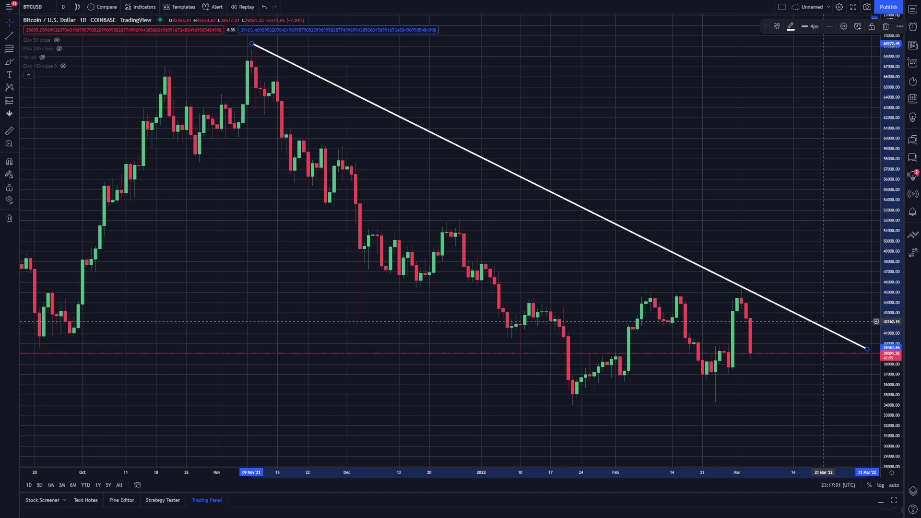
pyautogui.press('Delete')
pyautogui.hotkey('ctrl', 'z')
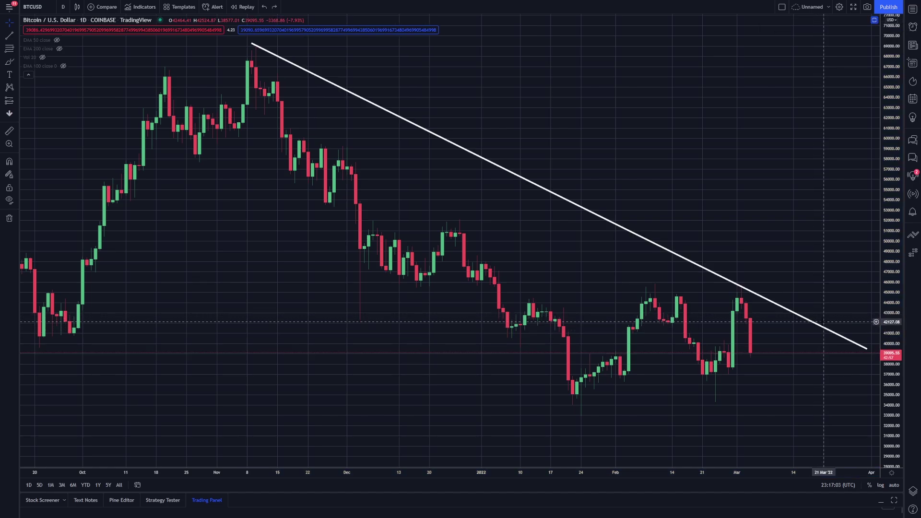
# Shift the trend line and reposition its endpoints so it runs along the highs from 3 Nov '21 to about 40,400 on 26 Mar '22
pyautogui.moveTo(818, 326)
pyautogui.mouseDown()
pyautogui.moveTo(695, 292)
pyautogui.moveTo(756, 341)
pyautogui.moveTo(812, 335)
pyautogui.moveTo(704, 334)
pyautogui.moveTo(740, 360)
pyautogui.moveTo(620, 308)
pyautogui.moveTo(667, 318)
pyautogui.mouseUp()
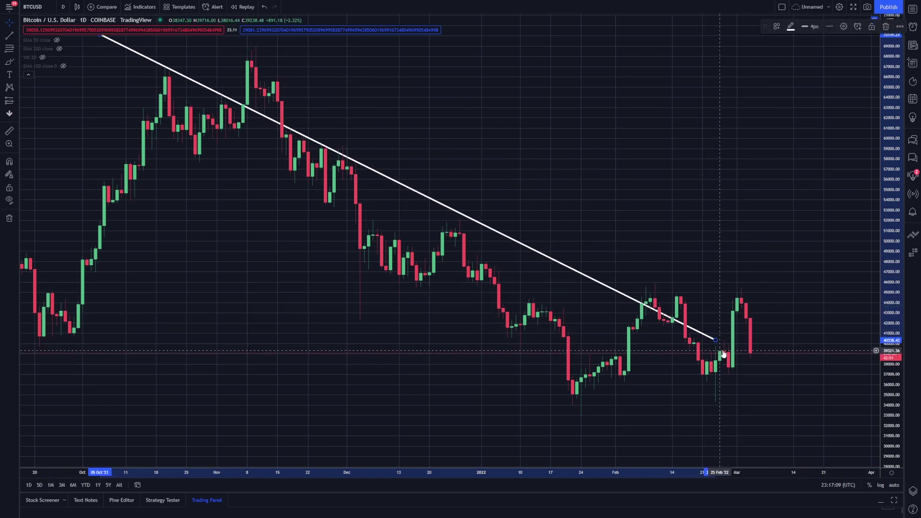
pyautogui.moveTo(715, 341); pyautogui.dragTo(806, 312)
pyautogui.moveTo(104, 78); pyautogui.dragTo(111, 105)
pyautogui.moveTo(108, 75); pyautogui.dragTo(238, 69)
pyautogui.moveTo(672, 188); pyautogui.dragTo(602, 152)
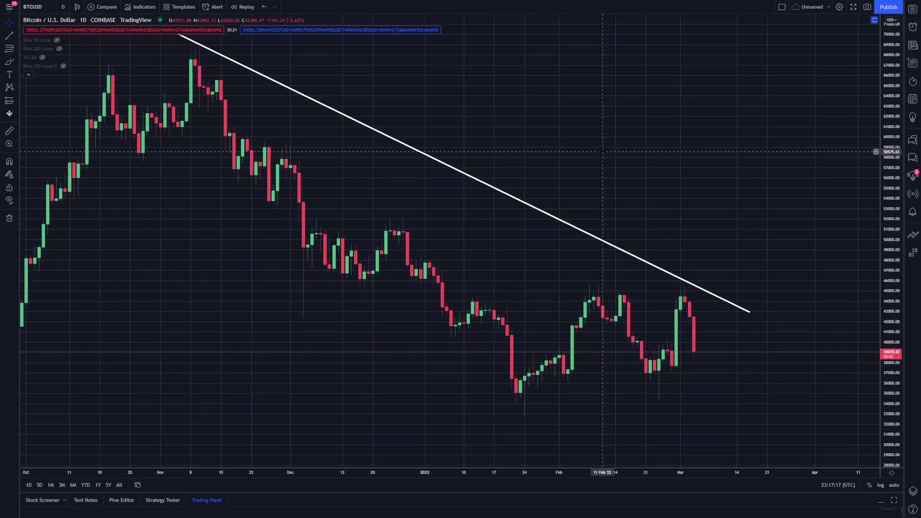
pyautogui.moveTo(749, 313); pyautogui.dragTo(788, 337)
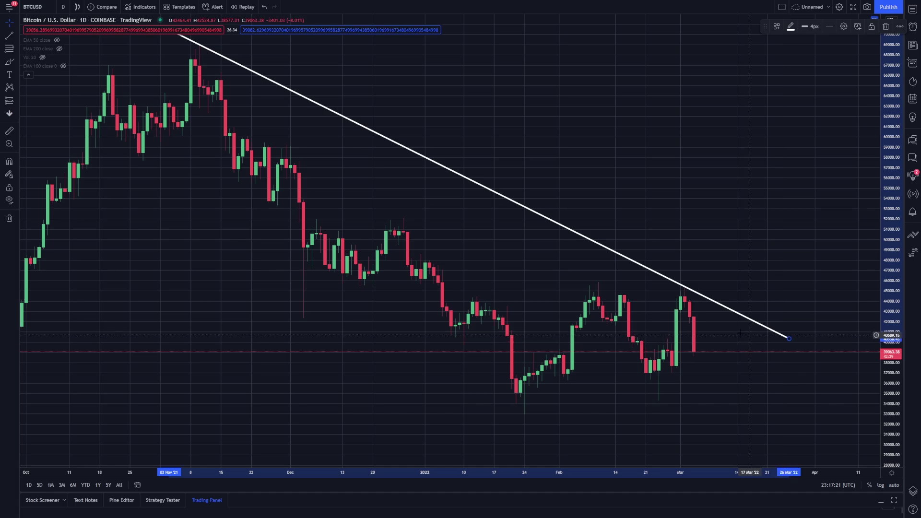
pyautogui.click(9, 37)
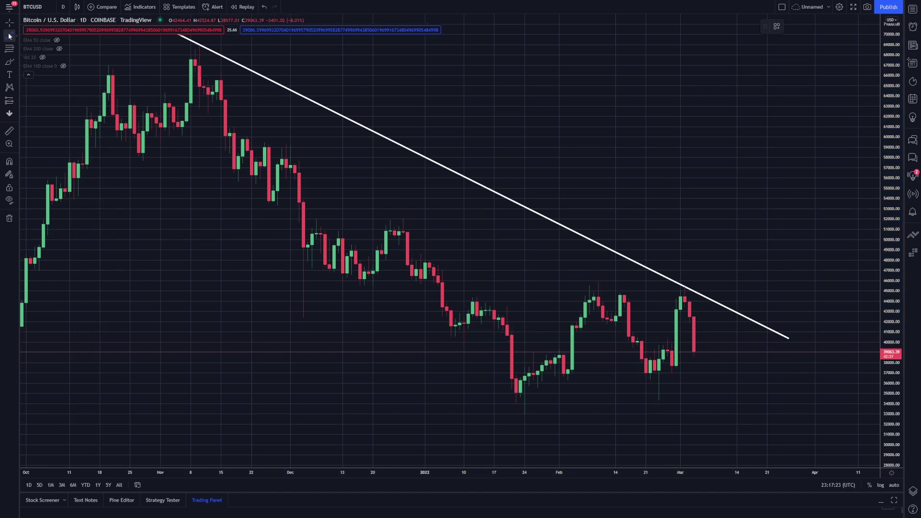
pyautogui.click(15, 37)
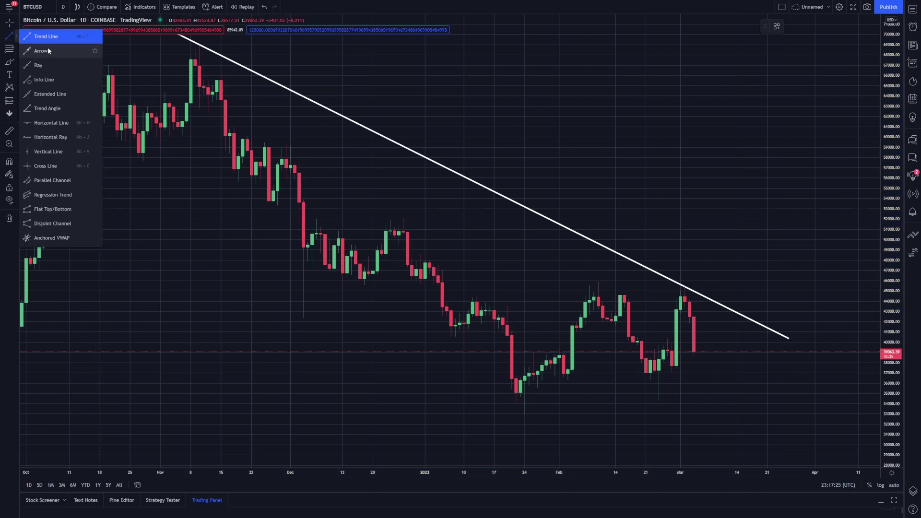
pyautogui.click(52, 180)
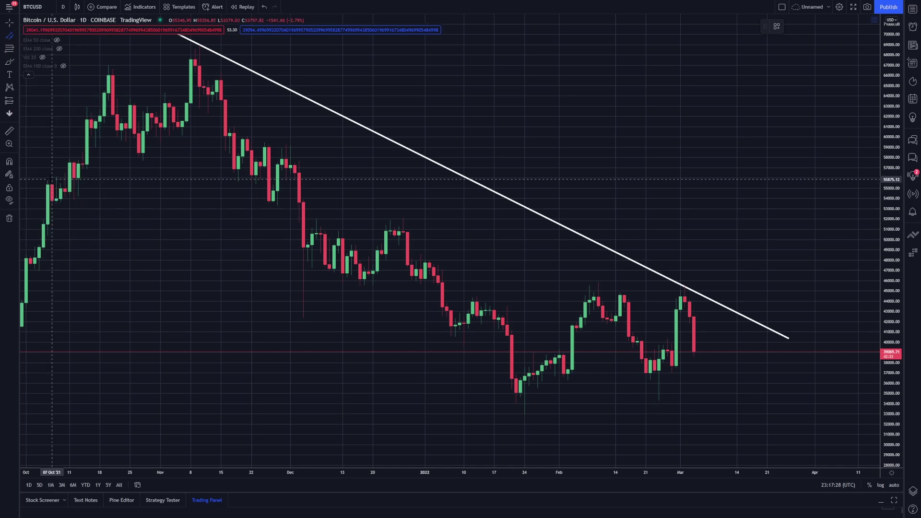
pyautogui.click(235, 128)
pyautogui.click(641, 339)
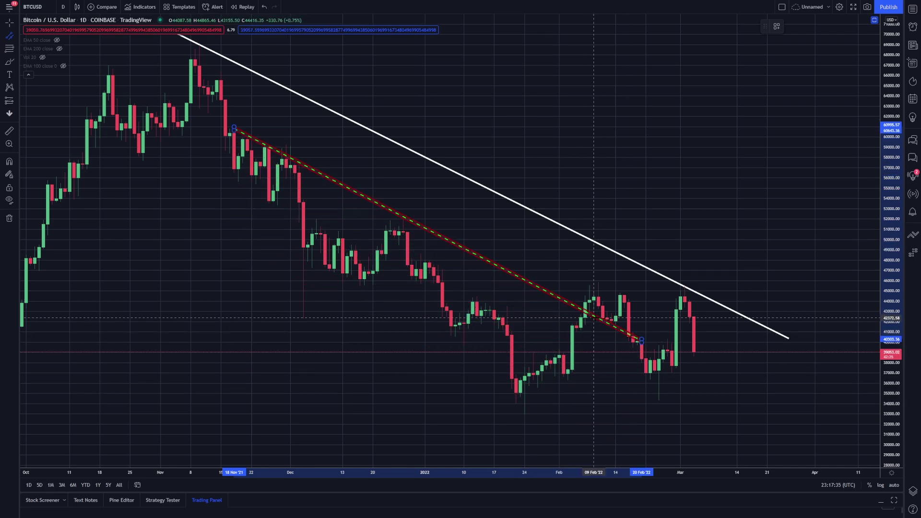
pyautogui.press('Escape')
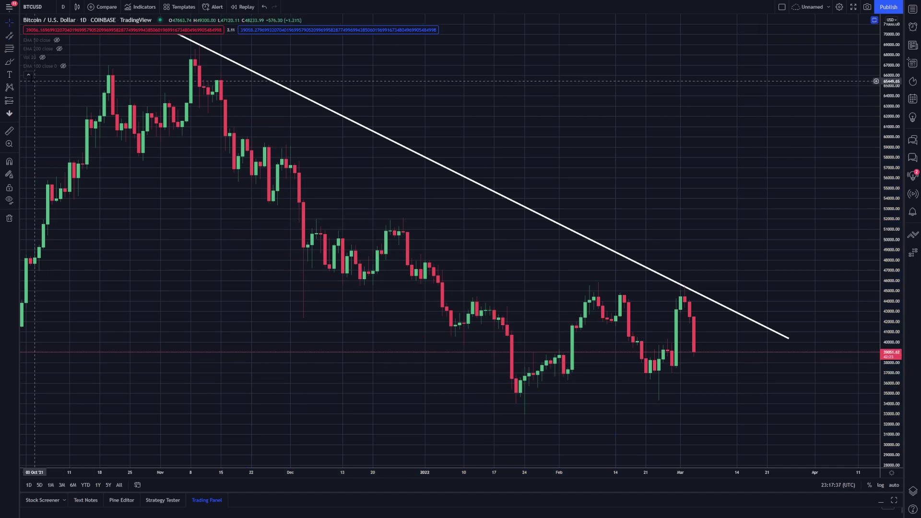
# Draw a parallel channel from about 61,350 on 18 Nov '21 to about 36,760 on 22 Feb '22, its lower edge starting at about 52,310
pyautogui.click(13, 40)
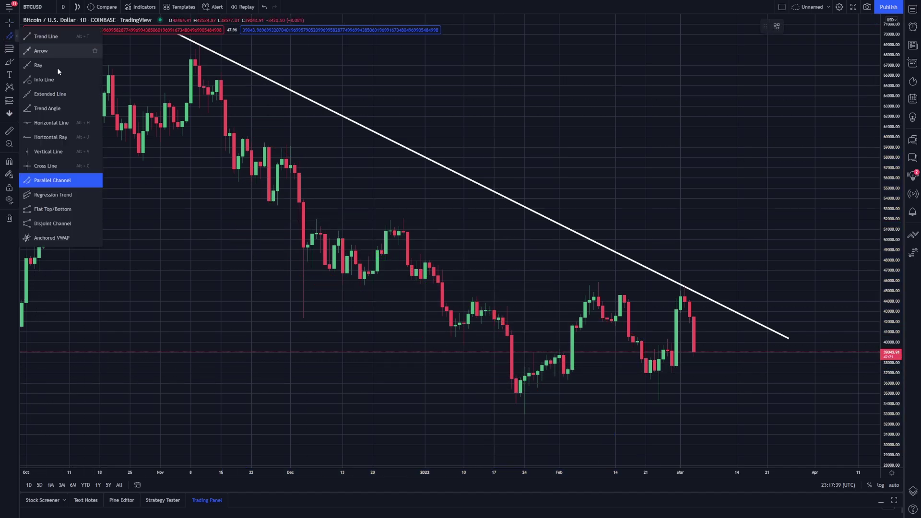
pyautogui.click(42, 181)
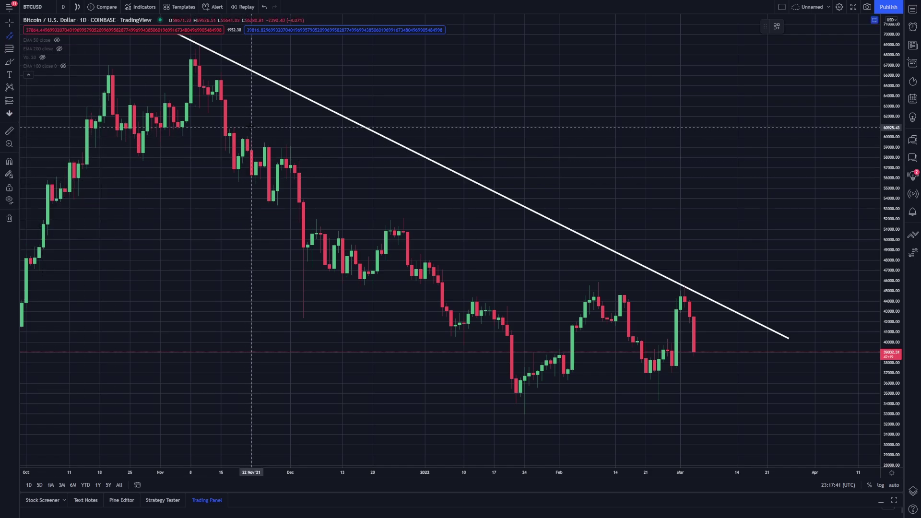
pyautogui.click(233, 123)
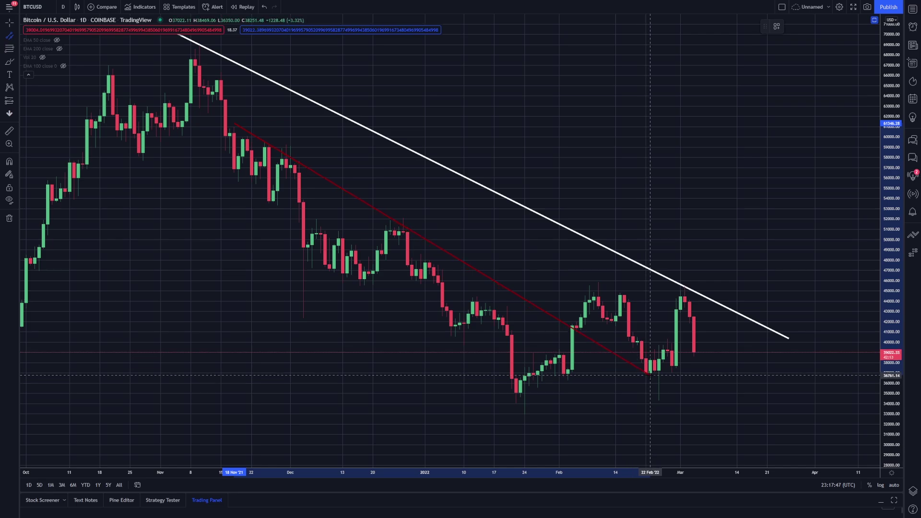
pyautogui.click(650, 375)
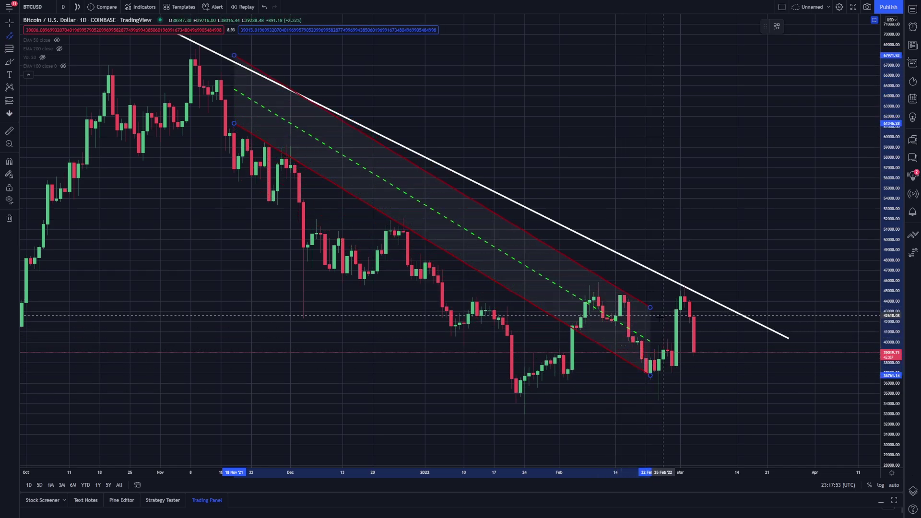
pyautogui.click(555, 280)
pyautogui.moveTo(650, 339)
pyautogui.mouseDown()
pyautogui.moveTo(647, 375)
pyautogui.moveTo(556, 393)
pyautogui.moveTo(575, 192)
pyautogui.moveTo(566, 335)
pyautogui.moveTo(512, 387)
pyautogui.moveTo(496, 384)
pyautogui.moveTo(493, 187)
pyautogui.moveTo(489, 381)
pyautogui.moveTo(477, 393)
pyautogui.moveTo(468, 357)
pyautogui.mouseUp()
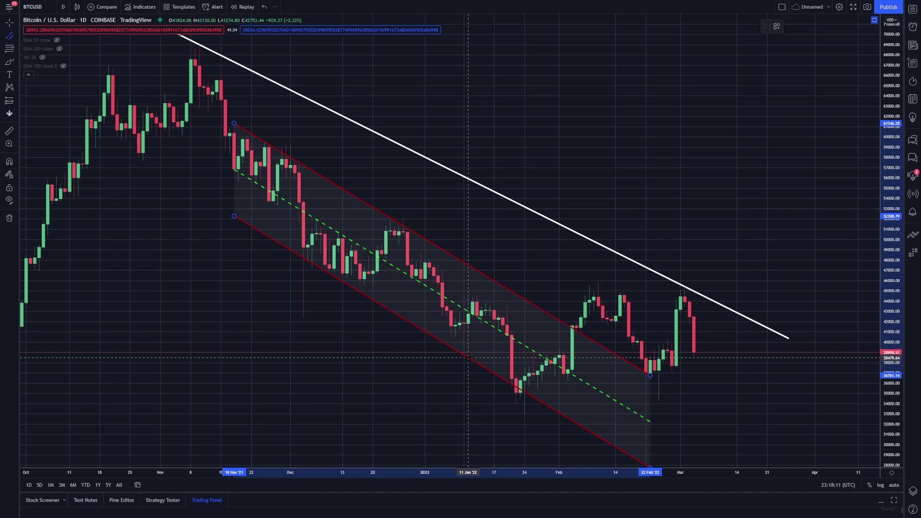
pyautogui.moveTo(468, 357); pyautogui.dragTo(468, 357)
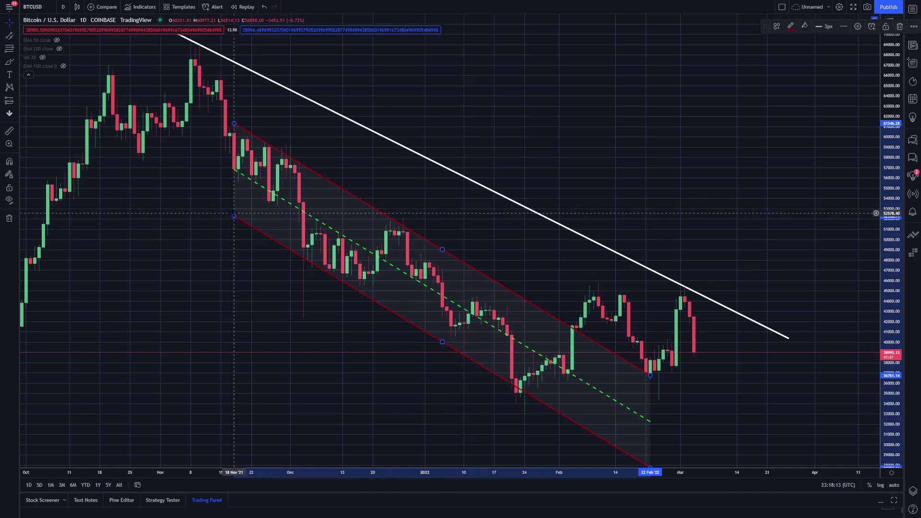
pyautogui.press('Escape')
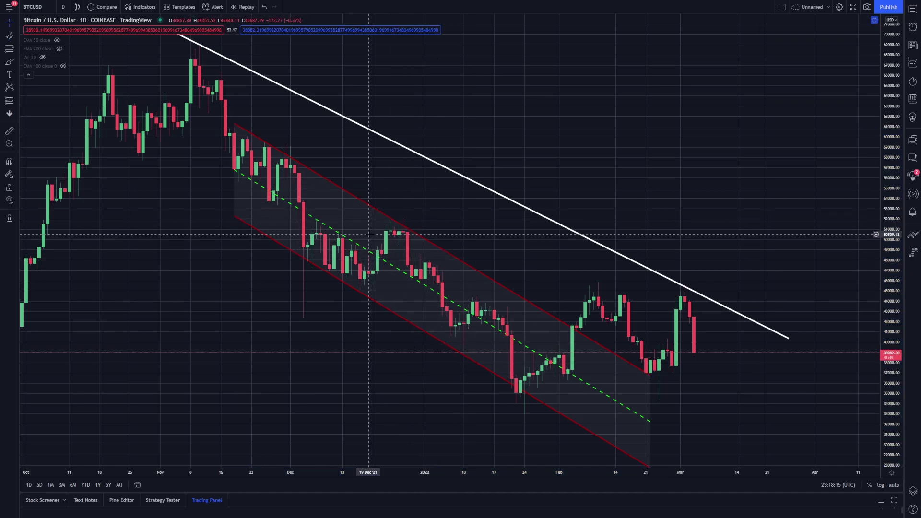
# Adjust the channel so its edges start at about 61,990 and 52,160 on 18 Nov '21, and delete the channel
pyautogui.click(365, 205)
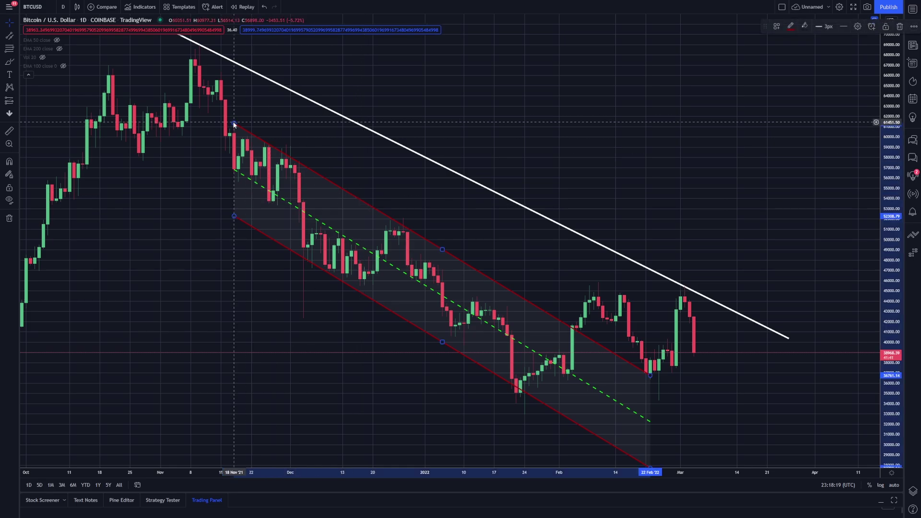
pyautogui.moveTo(233, 124)
pyautogui.mouseDown()
pyautogui.moveTo(280, 126)
pyautogui.moveTo(261, 139)
pyautogui.moveTo(221, 117)
pyautogui.moveTo(220, 127)
pyautogui.moveTo(258, 111)
pyautogui.moveTo(242, 139)
pyautogui.moveTo(212, 57)
pyautogui.moveTo(191, 62)
pyautogui.moveTo(222, 128)
pyautogui.moveTo(235, 125)
pyautogui.mouseUp()
pyautogui.moveTo(442, 249); pyautogui.dragTo(541, 300)
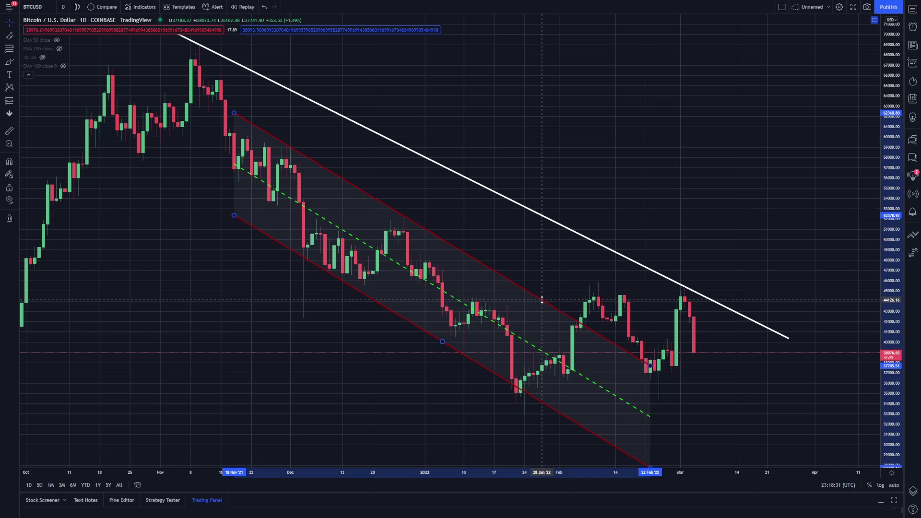
pyautogui.moveTo(443, 341)
pyautogui.mouseDown()
pyautogui.moveTo(417, 371)
pyautogui.moveTo(438, 337)
pyautogui.mouseUp()
pyautogui.moveTo(234, 216)
pyautogui.mouseDown()
pyautogui.moveTo(154, 165)
pyautogui.moveTo(234, 217)
pyautogui.mouseUp()
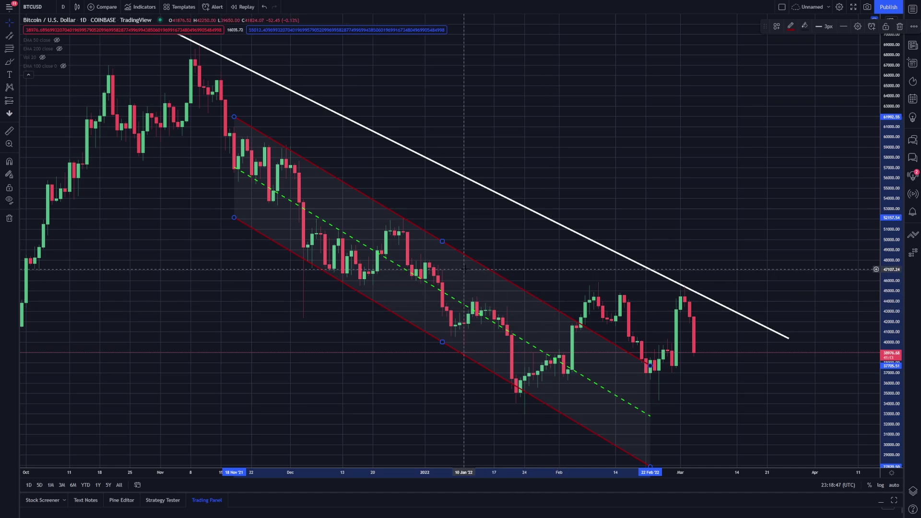
pyautogui.press('Delete')
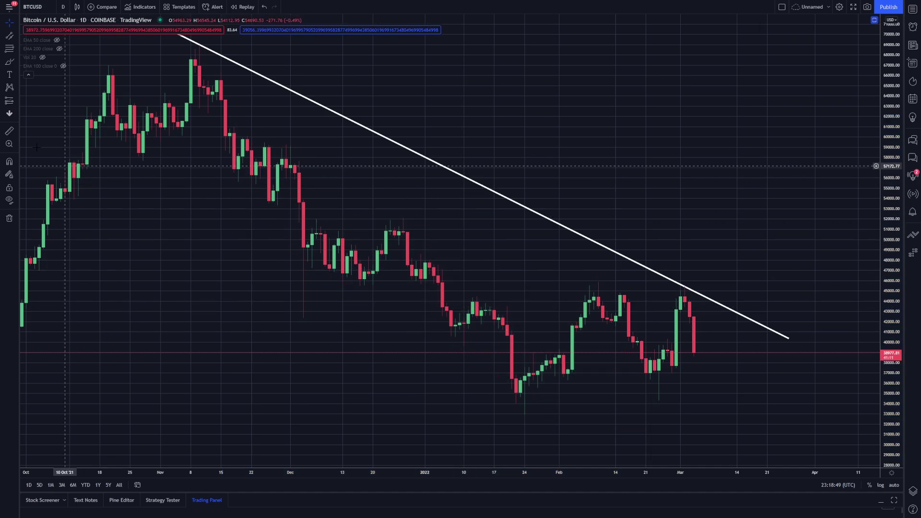
# Scribble a long looping freehand brush stroke across the candles and delete it
pyautogui.click(9, 62)
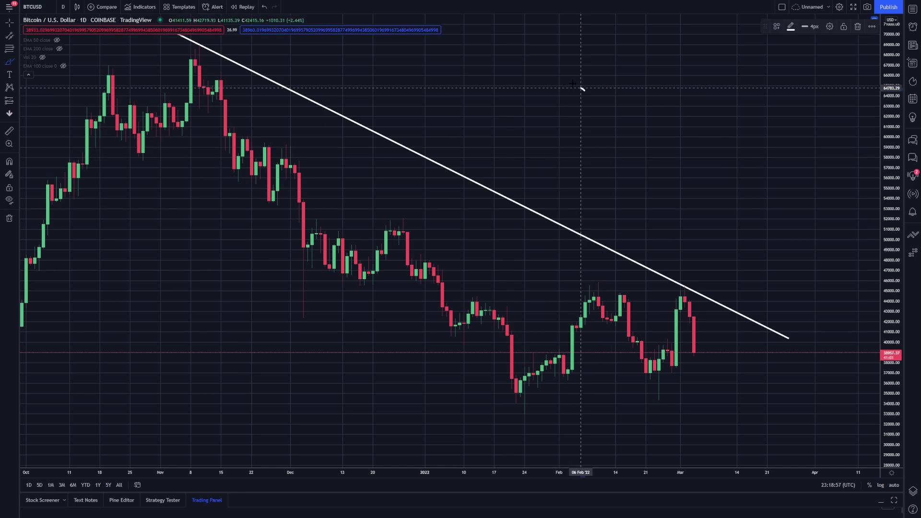
pyautogui.moveTo(584, 90)
pyautogui.mouseDown()
pyautogui.moveTo(411, 263)
pyautogui.moveTo(191, 253)
pyautogui.moveTo(633, 257)
pyautogui.moveTo(787, 376)
pyautogui.moveTo(512, 408)
pyautogui.moveTo(290, 368)
pyautogui.moveTo(590, 254)
pyautogui.moveTo(336, 218)
pyautogui.moveTo(381, 108)
pyautogui.moveTo(397, 110)
pyautogui.mouseUp()
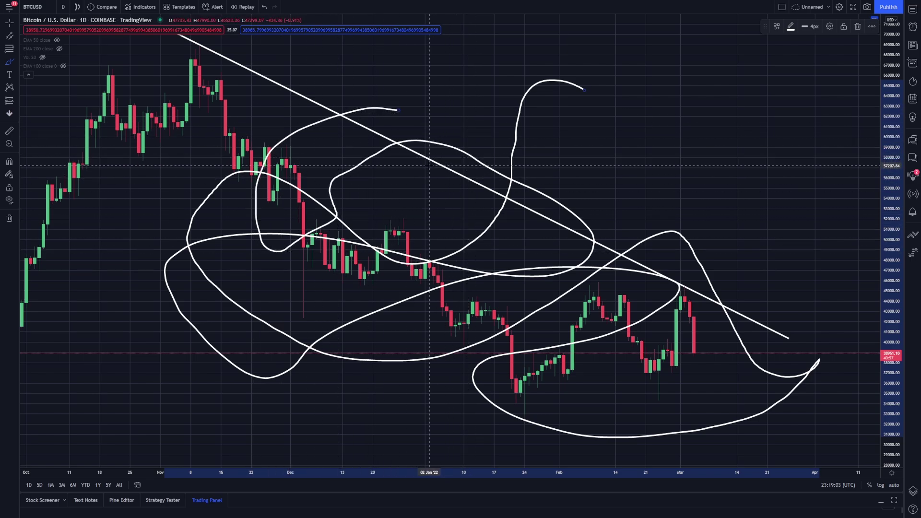
pyautogui.press('Delete')
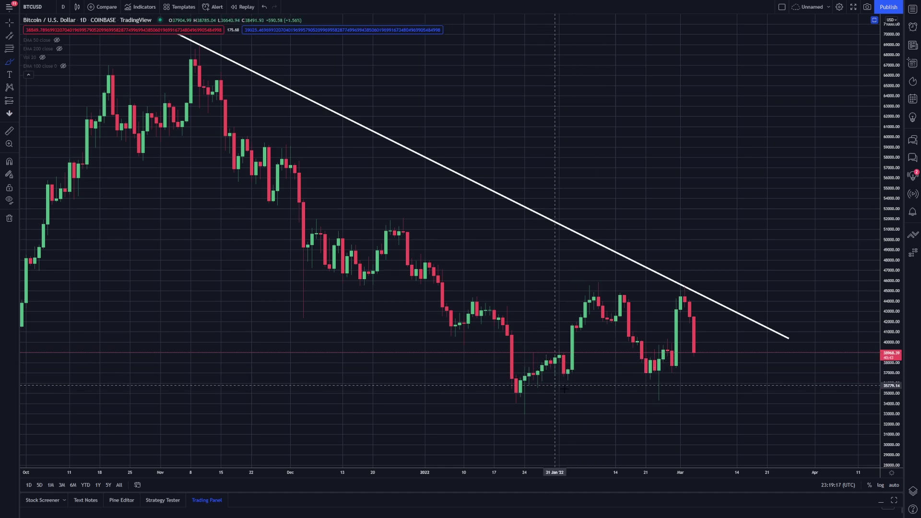
# Draw a rectangle around the January low from about 38,230 on 17 Jan '22 to about 32,100 on 6 Feb '22
pyautogui.click(7, 65)
pyautogui.click(7, 65)
pyautogui.click(8, 65)
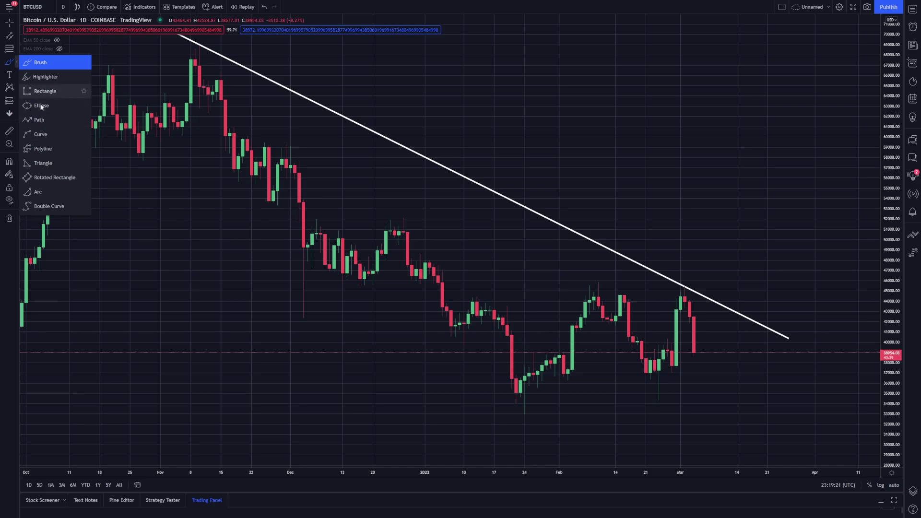
pyautogui.click(31, 87)
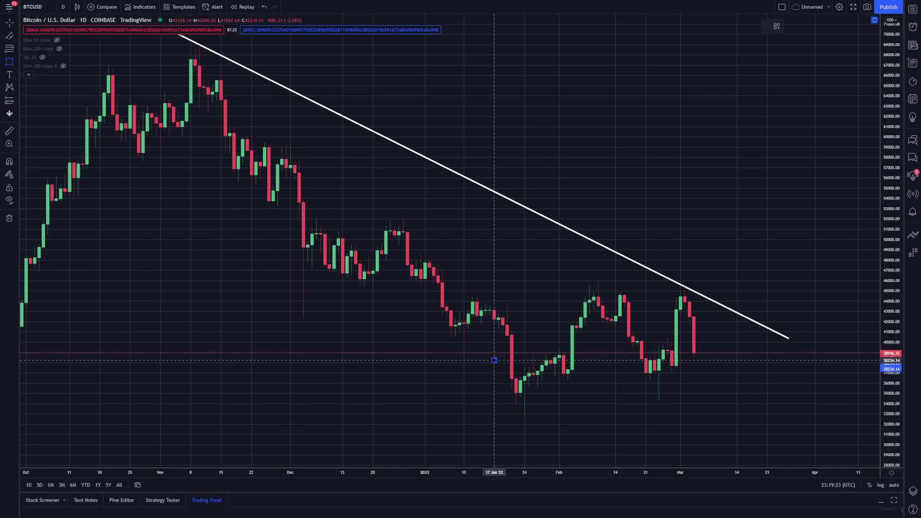
pyautogui.moveTo(494, 360); pyautogui.dragTo(581, 423)
pyautogui.click(580, 423)
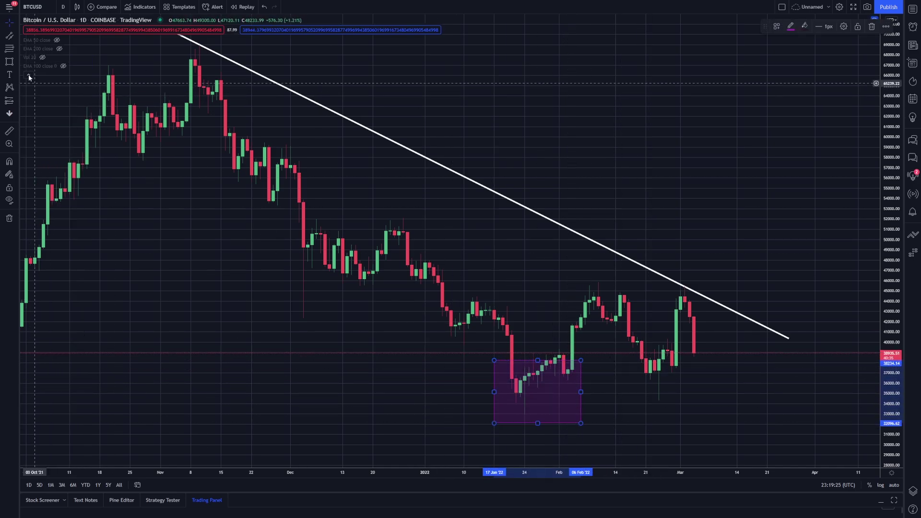
# Draw a second rectangle around the late-February low from 16 Feb to 16 Mar '22, and remove both rectangles
pyautogui.click(8, 61)
pyautogui.moveTo(624, 356)
pyautogui.mouseDown()
pyautogui.moveTo(634, 378)
pyautogui.moveTo(745, 419)
pyautogui.mouseUp()
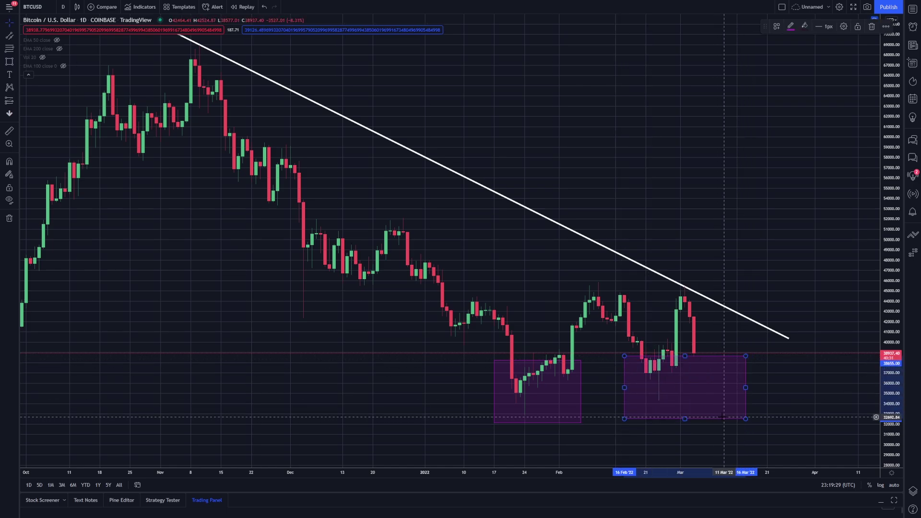
pyautogui.press('Delete')
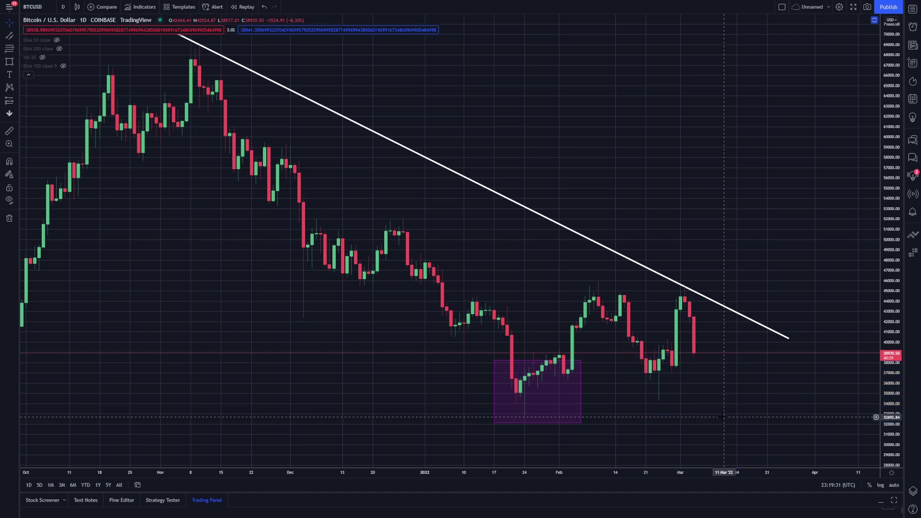
pyautogui.hotkey('ctrl', 'z')
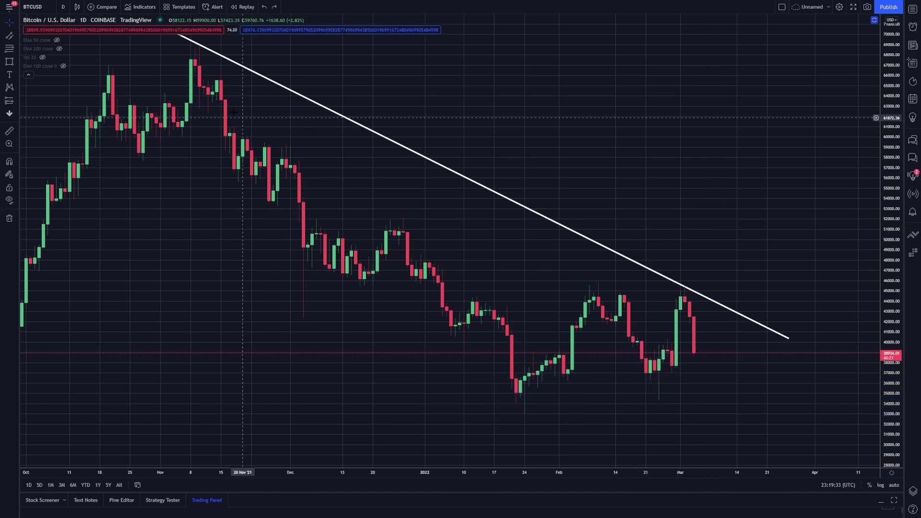
# Circle the late-January low freehand with the Brush and undo the stroke
pyautogui.click(15, 62)
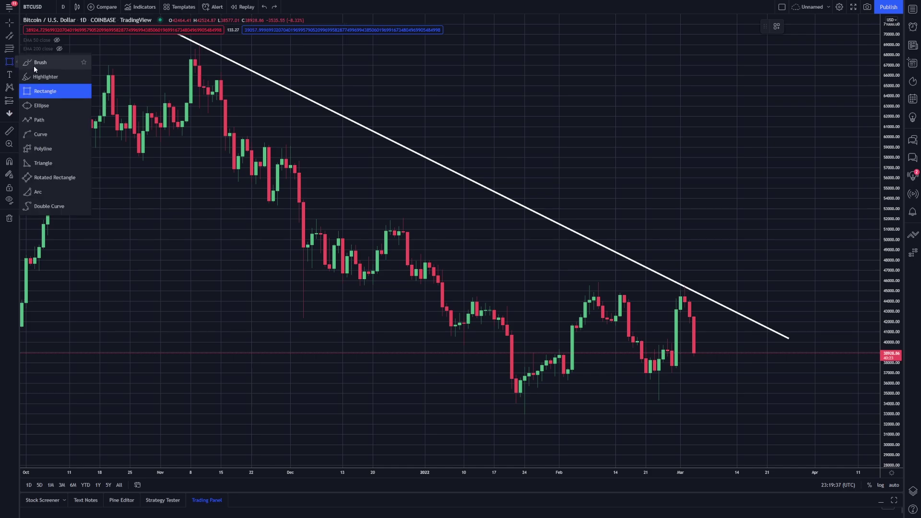
pyautogui.click(34, 66)
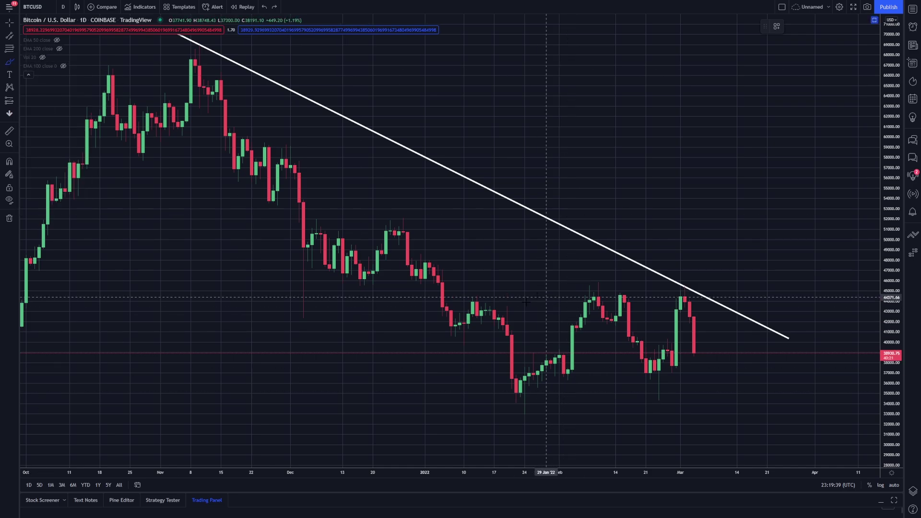
pyautogui.moveTo(554, 335)
pyautogui.mouseDown()
pyautogui.moveTo(520, 323)
pyautogui.moveTo(506, 330)
pyautogui.mouseUp()
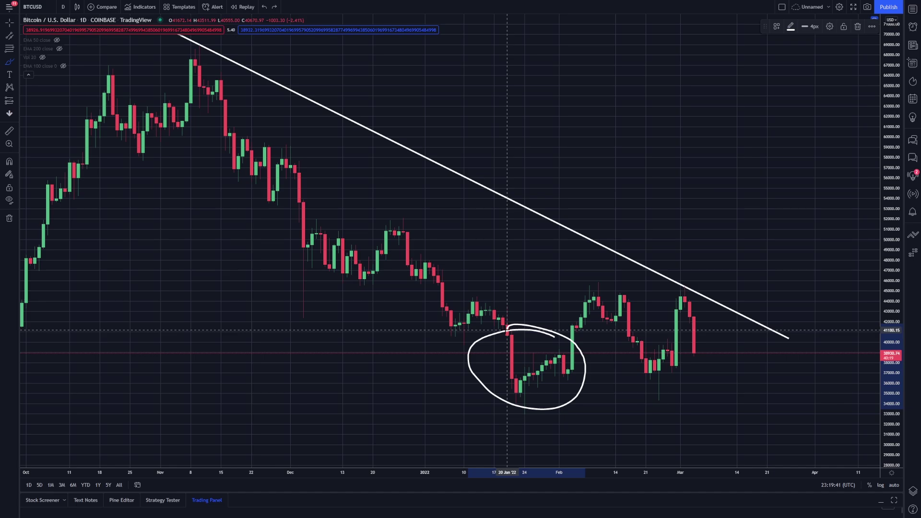
pyautogui.hotkey('ctrl', 'z')
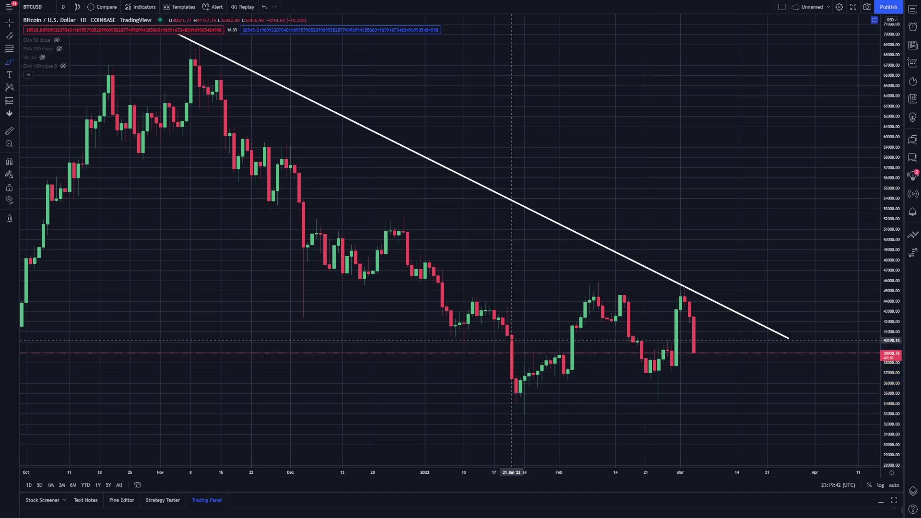
# Brush a loop around the late-January low with a tail rising above the trend line, and delete it
pyautogui.click(537, 332)
pyautogui.moveTo(537, 332)
pyautogui.mouseDown()
pyautogui.moveTo(494, 331)
pyautogui.moveTo(469, 390)
pyautogui.moveTo(573, 412)
pyautogui.moveTo(563, 344)
pyautogui.moveTo(539, 283)
pyautogui.moveTo(586, 155)
pyautogui.moveTo(642, 181)
pyautogui.moveTo(705, 182)
pyautogui.mouseUp()
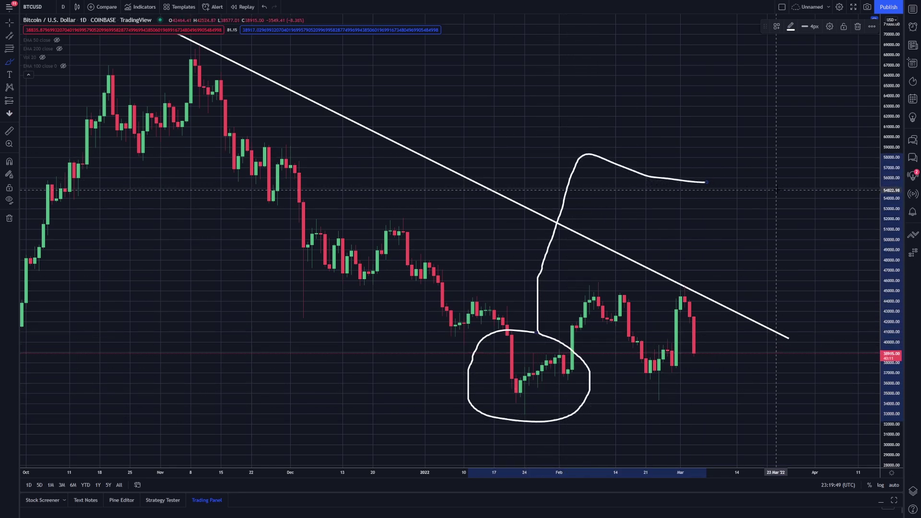
pyautogui.press('Delete')
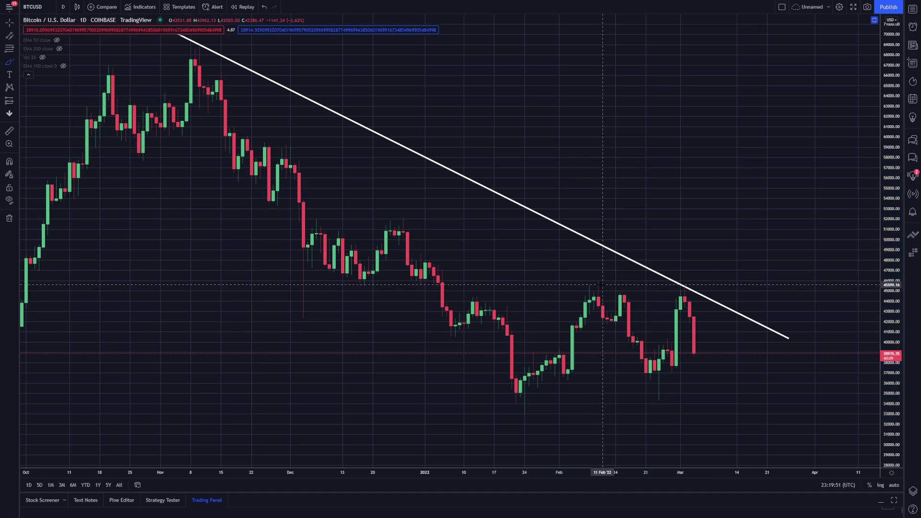
# Make a few trial brush strokes over the January and February candles, deleting each one
pyautogui.moveTo(544, 308)
pyautogui.mouseDown()
pyautogui.moveTo(476, 385)
pyautogui.moveTo(585, 365)
pyautogui.moveTo(571, 317)
pyautogui.mouseUp()
pyautogui.press('Delete')
pyautogui.moveTo(696, 330)
pyautogui.mouseDown()
pyautogui.moveTo(676, 324)
pyautogui.moveTo(724, 400)
pyautogui.moveTo(666, 328)
pyautogui.mouseUp()
pyautogui.press('Delete')
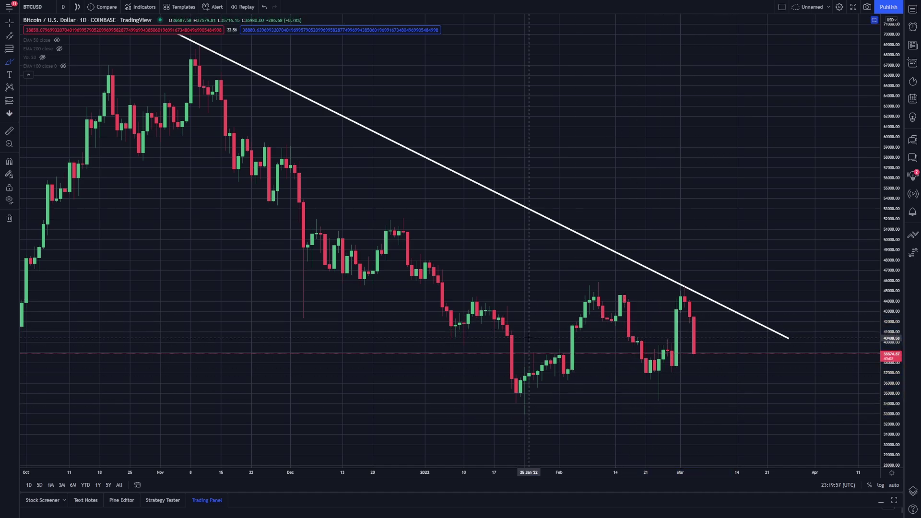
pyautogui.moveTo(420, 212)
pyautogui.mouseDown()
pyautogui.moveTo(394, 200)
pyautogui.moveTo(422, 211)
pyautogui.mouseUp()
pyautogui.press('Delete')
# Circle the late-January and late-February lows with the Brush and remove both strokes
pyautogui.moveTo(567, 356)
pyautogui.mouseDown()
pyautogui.moveTo(498, 392)
pyautogui.moveTo(573, 349)
pyautogui.mouseUp()
pyautogui.moveTo(691, 343)
pyautogui.mouseDown()
pyautogui.moveTo(633, 379)
pyautogui.moveTo(680, 344)
pyautogui.mouseUp()
pyautogui.press('Delete')
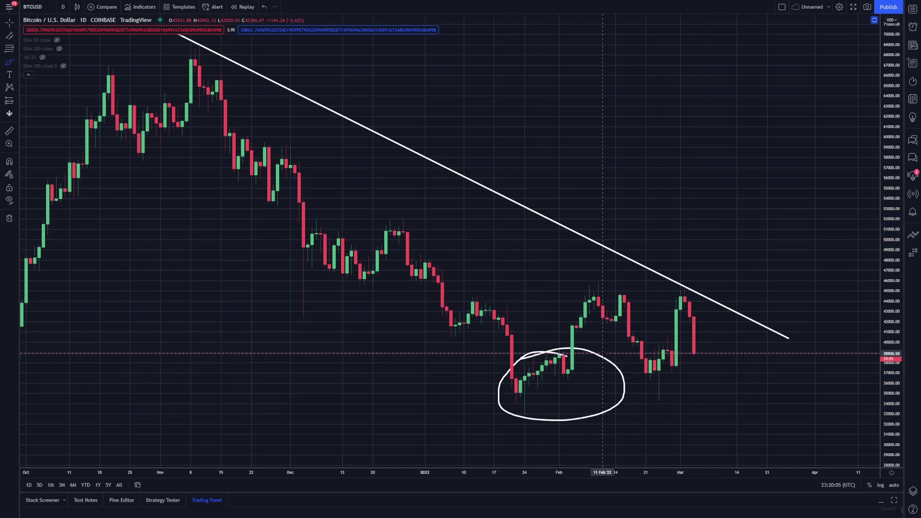
pyautogui.hotkey('ctrl', 'z')
pyautogui.hotkey('ctrl', 'z')
pyautogui.hotkey('ctrl', 'z')
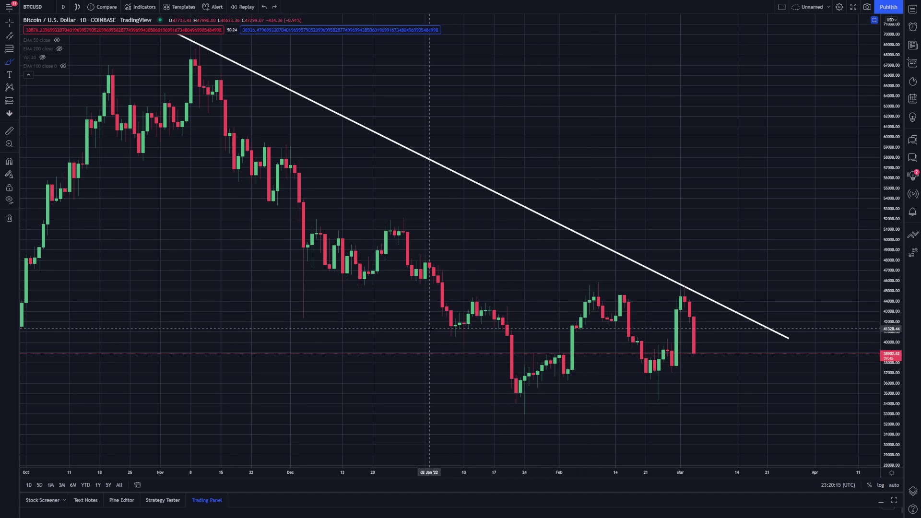
# Brush a freehand stroke from the late-February low to above the trend line in early April '22, and delete it
pyautogui.scroll(-3, 432, 326)
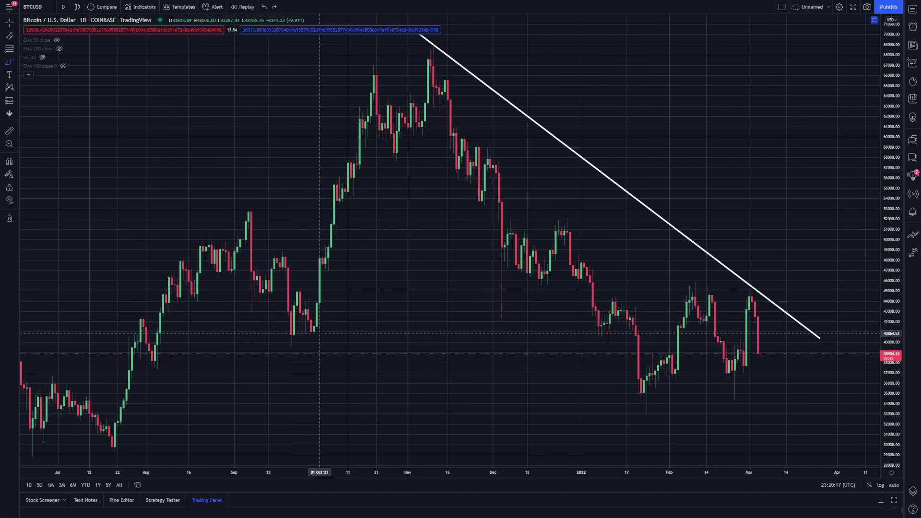
pyautogui.scroll(3, 719, 347)
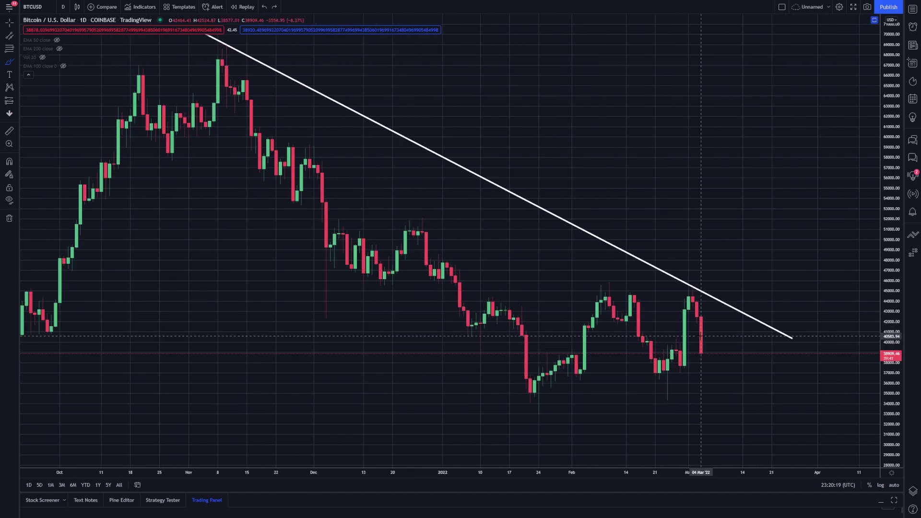
pyautogui.moveTo(664, 377)
pyautogui.mouseDown()
pyautogui.moveTo(694, 287)
pyautogui.moveTo(725, 397)
pyautogui.moveTo(763, 335)
pyautogui.moveTo(777, 331)
pyautogui.moveTo(800, 284)
pyautogui.moveTo(822, 175)
pyautogui.moveTo(765, 188)
pyautogui.moveTo(838, 220)
pyautogui.mouseUp()
pyautogui.press('Delete')
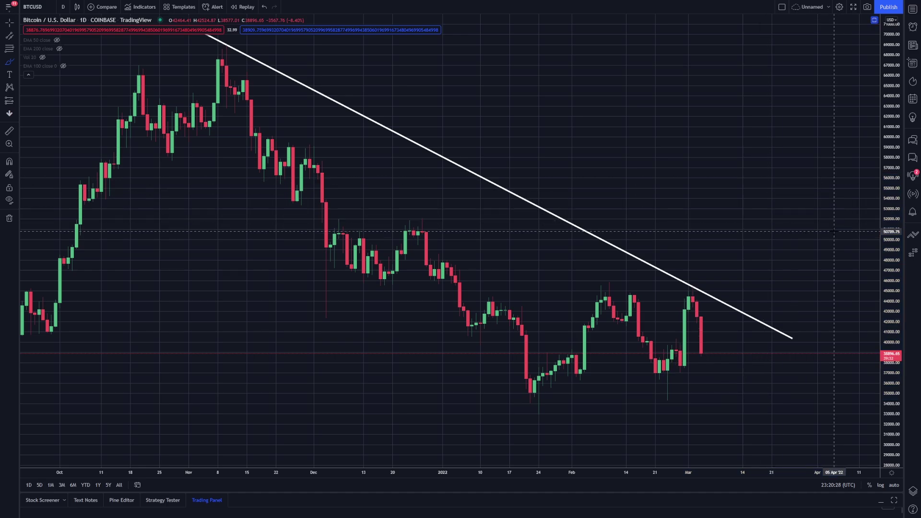
# Draw a curve below the January candles from about 39,600 on 5 Jan '22 to about 31,430 on 23 Jan '22
pyautogui.click(9, 64)
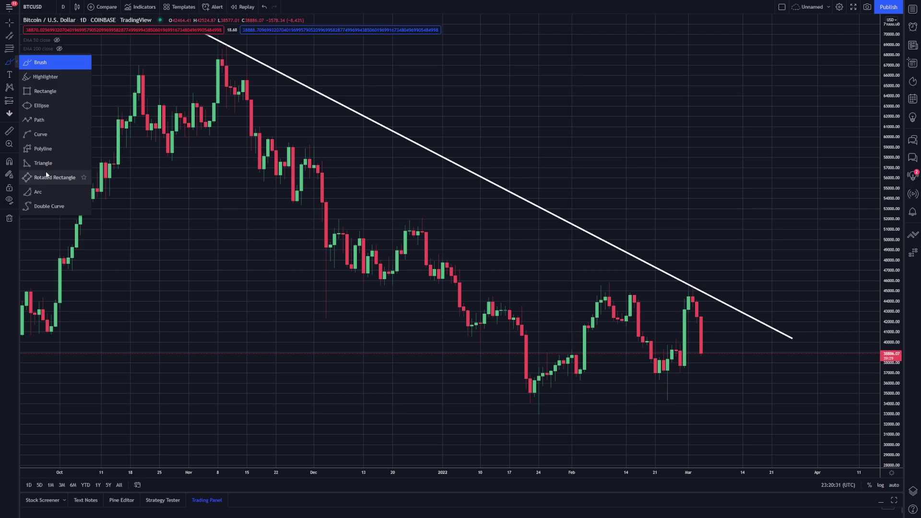
pyautogui.click(43, 134)
pyautogui.click(460, 345)
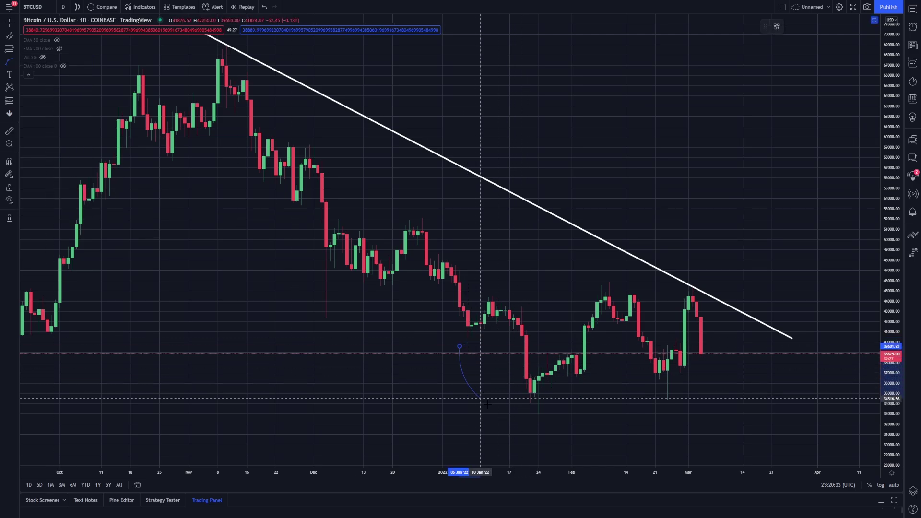
pyautogui.click(534, 429)
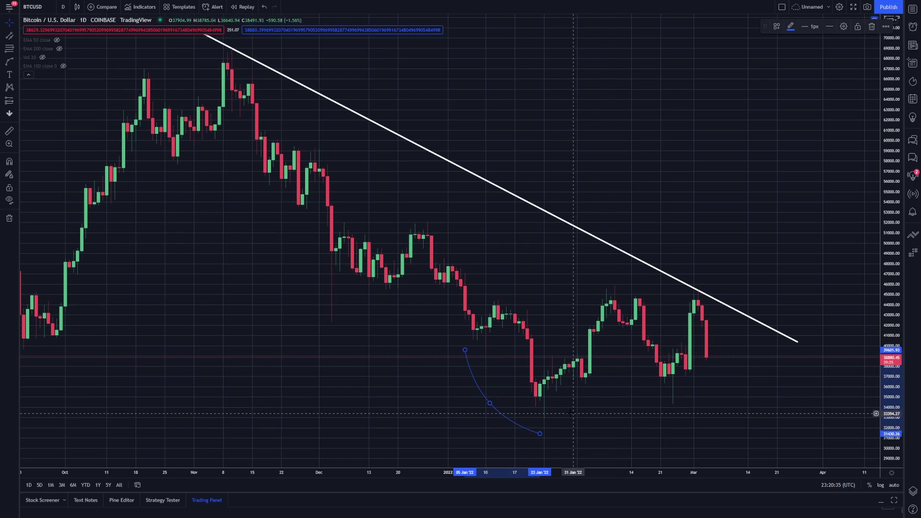
# Reshape the curve into a cup under the January lows, ending at about 36,480 on 14 Feb '22, and delete it
pyautogui.moveTo(539, 434)
pyautogui.mouseDown()
pyautogui.moveTo(602, 435)
pyautogui.moveTo(631, 383)
pyautogui.mouseUp()
pyautogui.moveTo(489, 404)
pyautogui.mouseDown()
pyautogui.moveTo(556, 428)
pyautogui.moveTo(544, 423)
pyautogui.mouseUp()
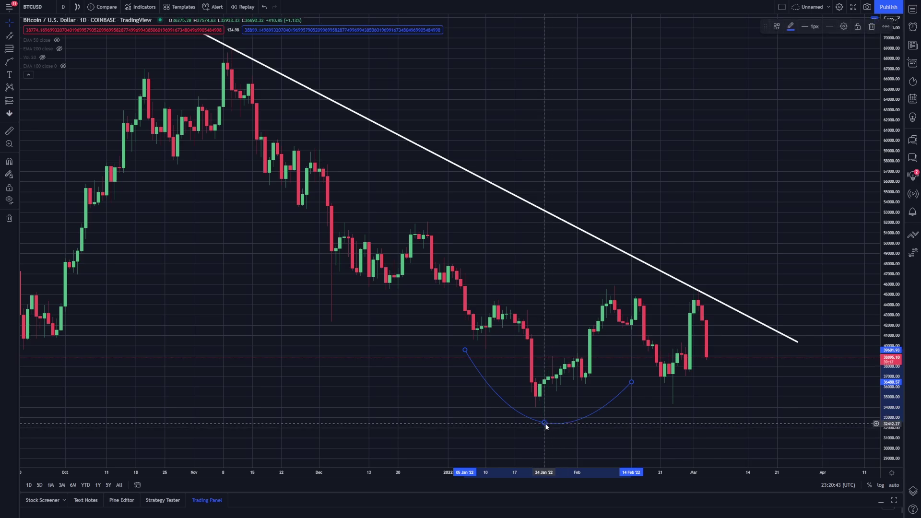
pyautogui.press('Delete')
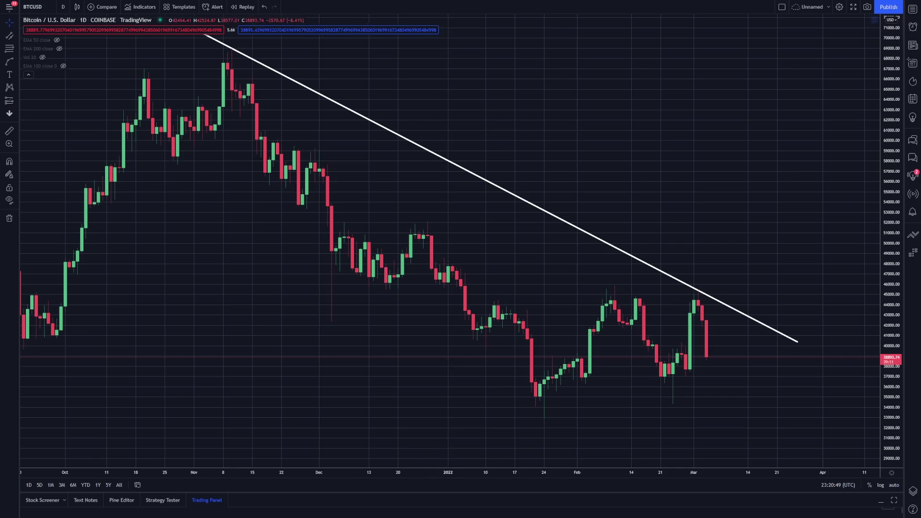
# Open the white trend line's settings and look over its colour, style and text options
pyautogui.doubleClick(535, 203)
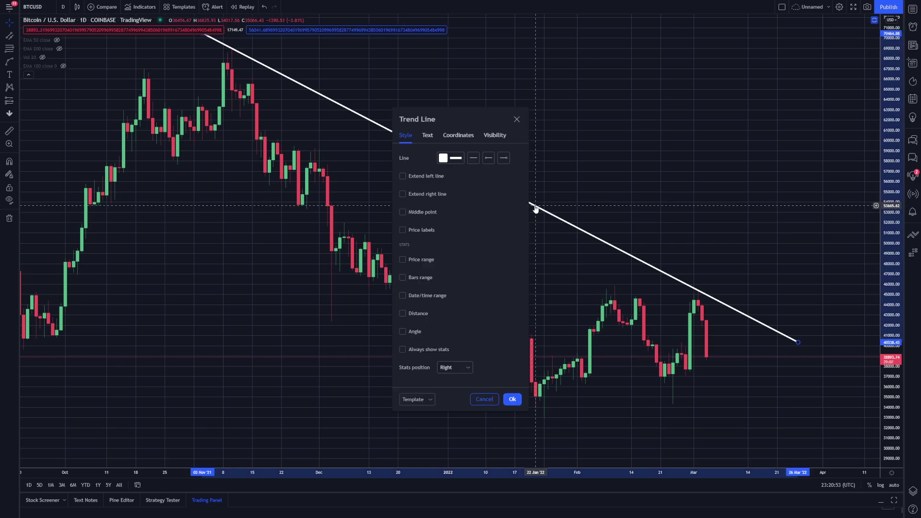
pyautogui.click(449, 159)
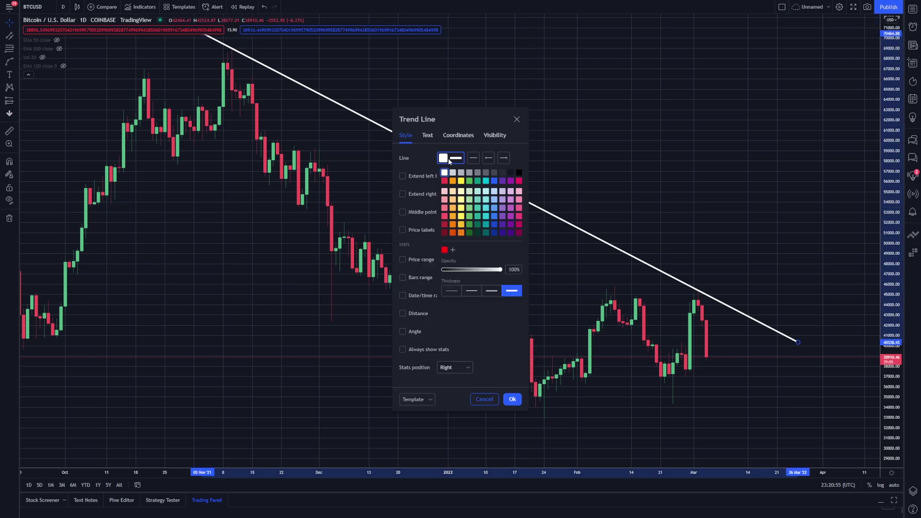
pyautogui.click(424, 154)
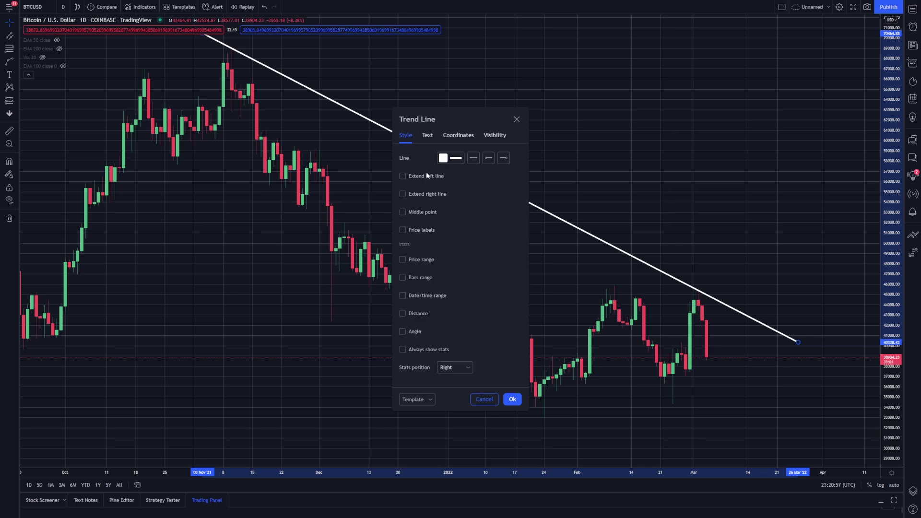
pyautogui.click(428, 136)
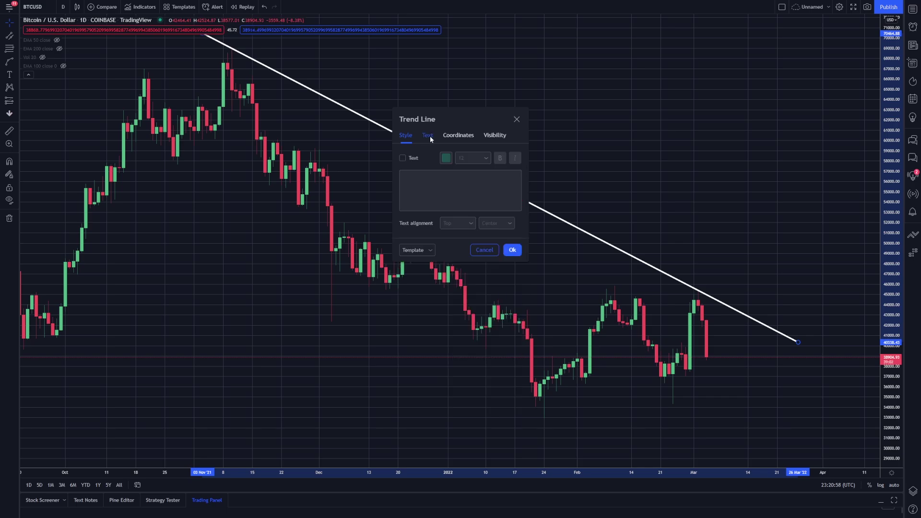
pyautogui.click(406, 136)
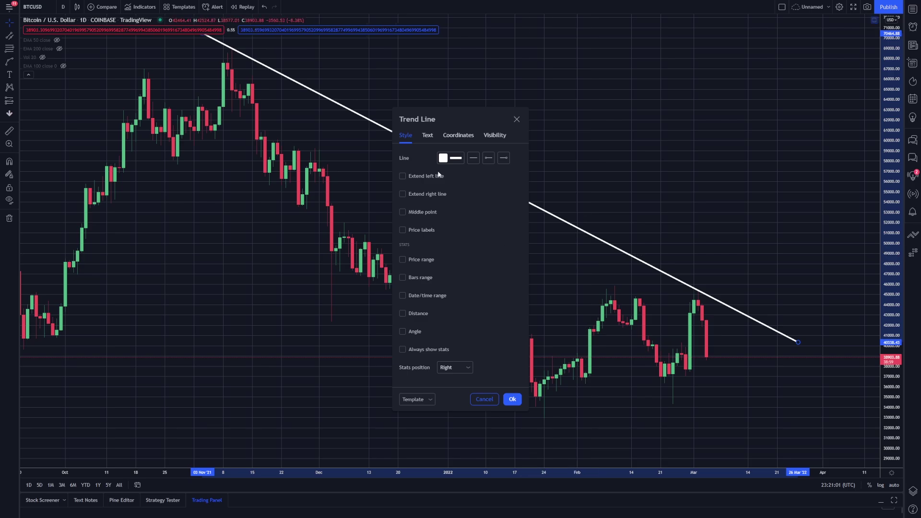
# Try orange as the trend line's colour and set it back to white
pyautogui.click(455, 160)
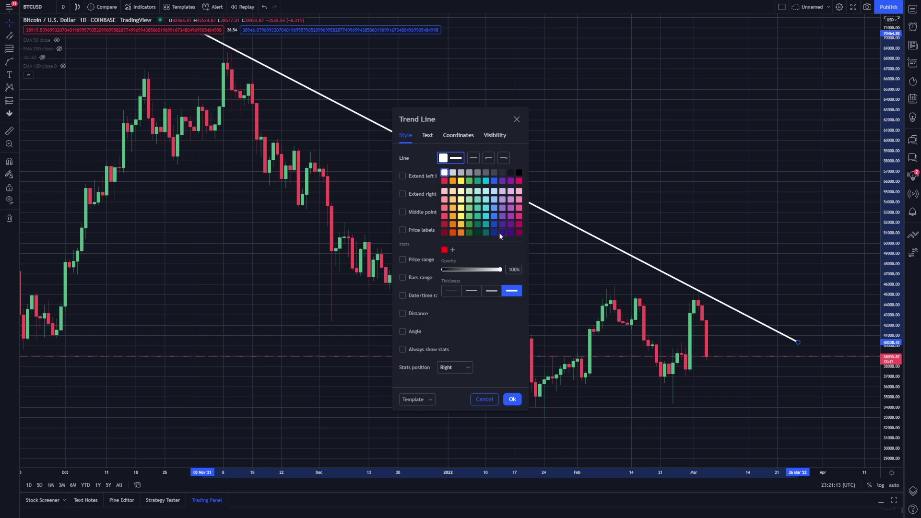
pyautogui.click(451, 179)
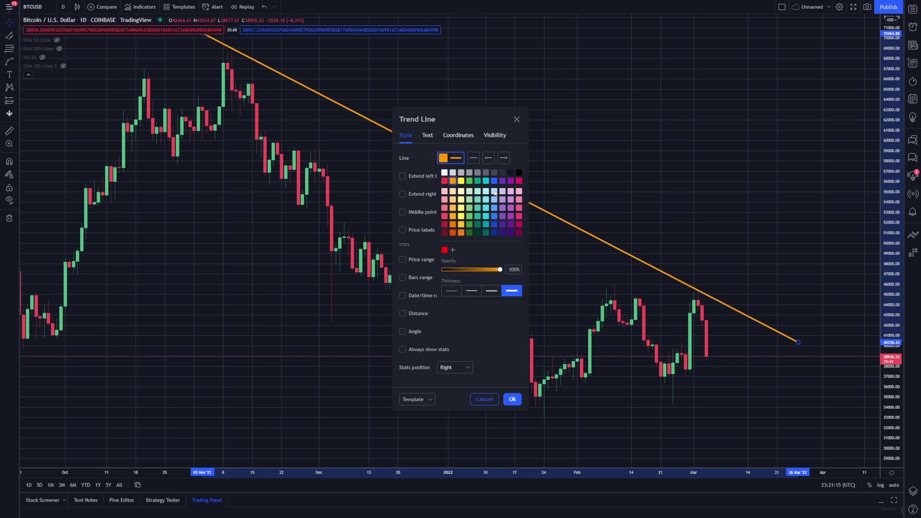
pyautogui.click(445, 174)
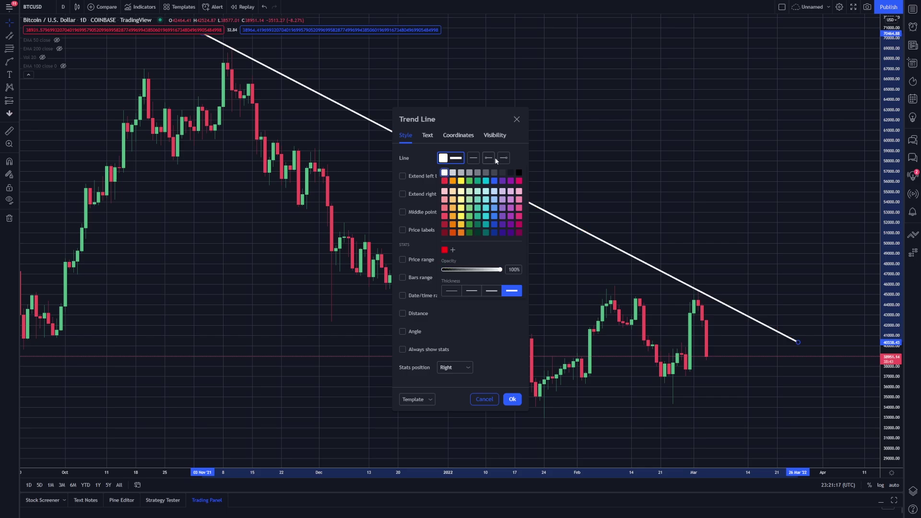
# Try the thinnest trend line thickness, restore the thickest at 100% opacity, and accept the line's settings
pyautogui.click(445, 292)
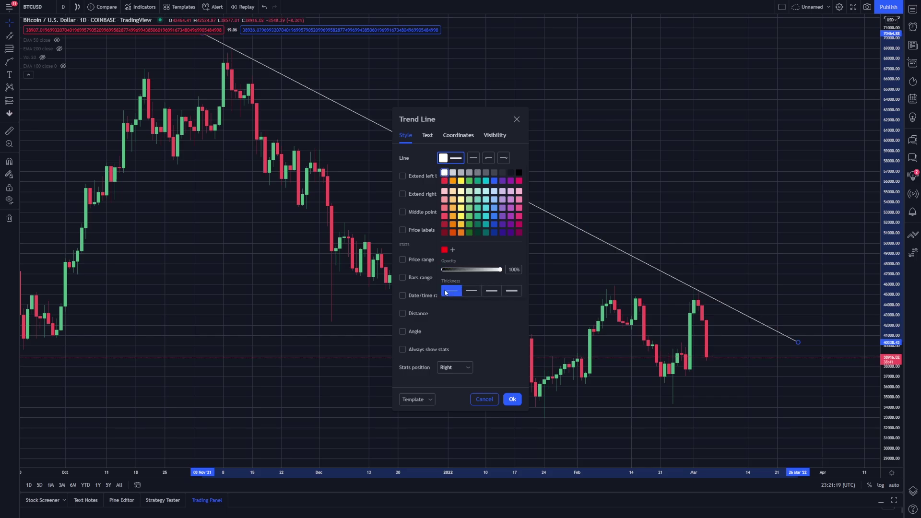
pyautogui.click(509, 291)
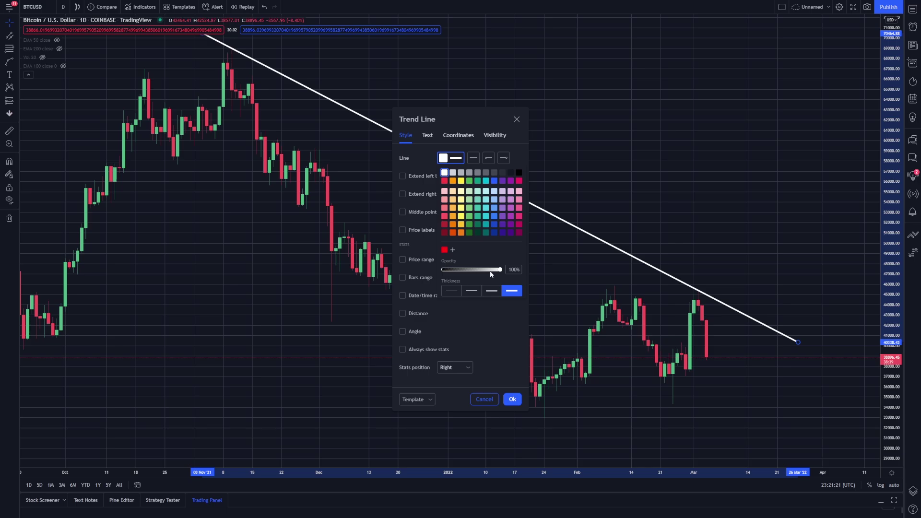
pyautogui.moveTo(499, 272); pyautogui.dragTo(561, 273)
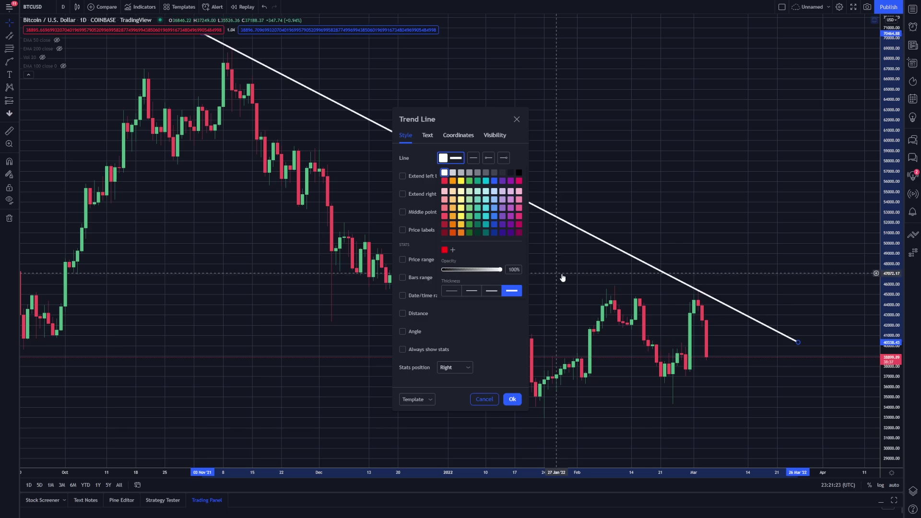
pyautogui.click(511, 399)
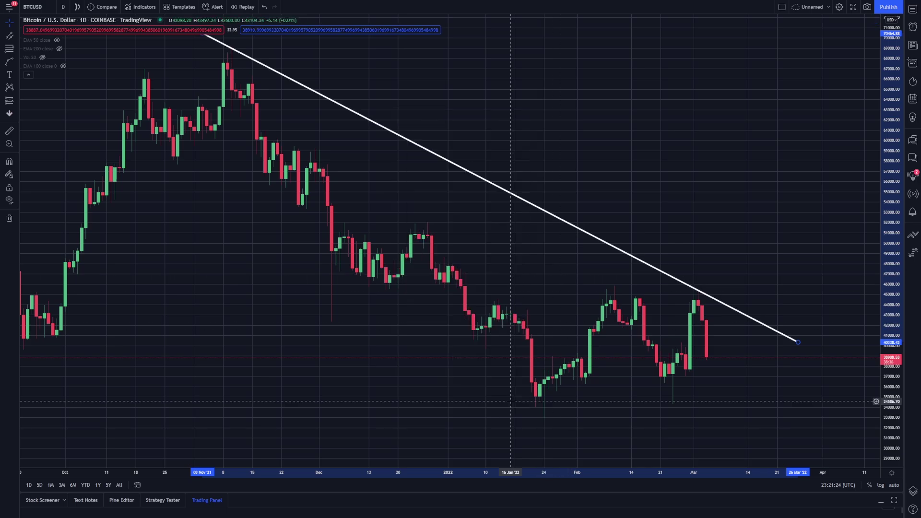
# Try yellow as the body colour of the rising candles in the chart settings and discard the change
pyautogui.doubleClick(591, 348)
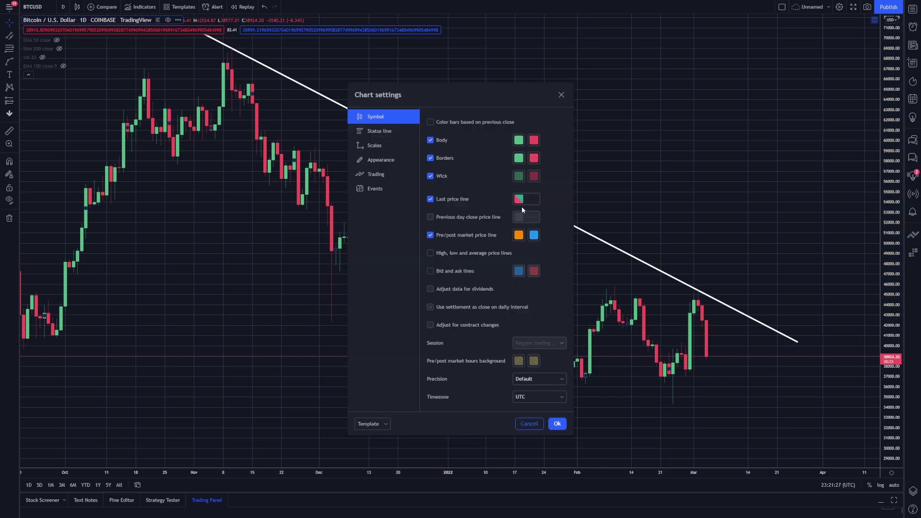
pyautogui.click(517, 139)
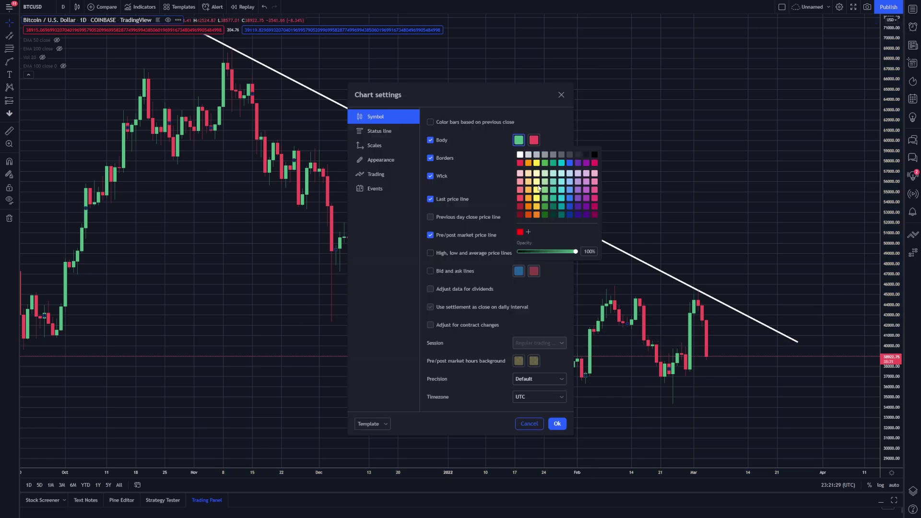
pyautogui.click(537, 163)
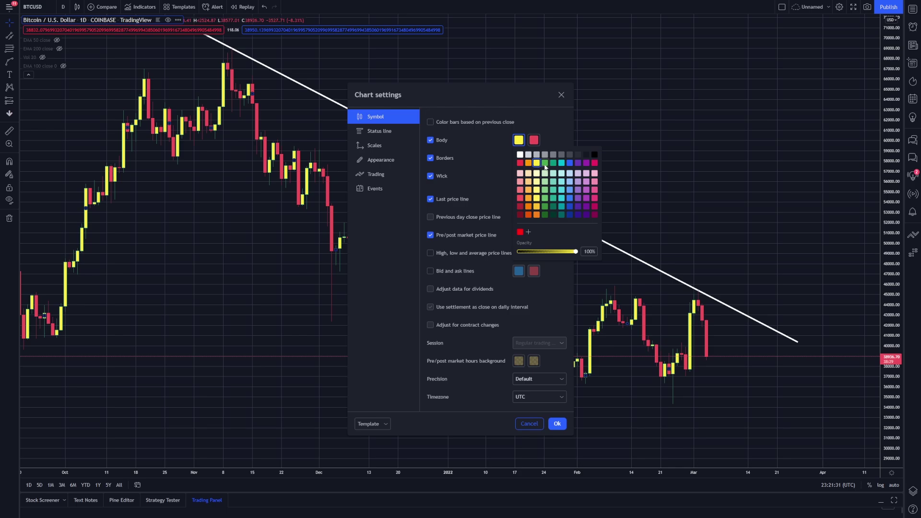
pyautogui.click(656, 183)
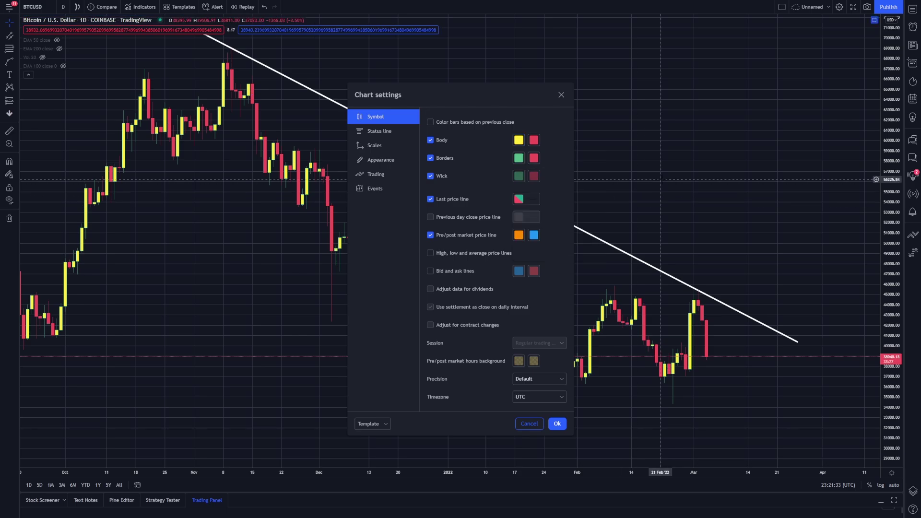
pyautogui.click(561, 95)
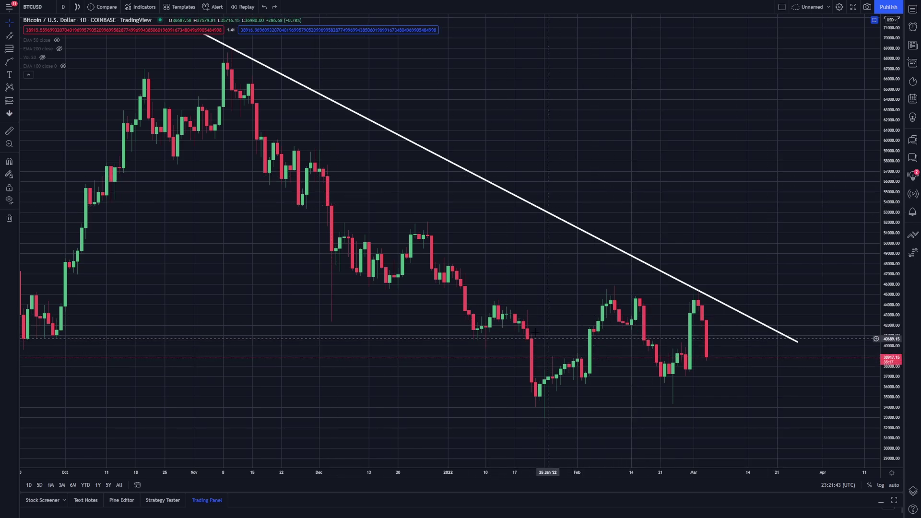
# Look through further categories of the chart settings, and reopen and close the trend line's settings without changes
pyautogui.doubleClick(431, 251)
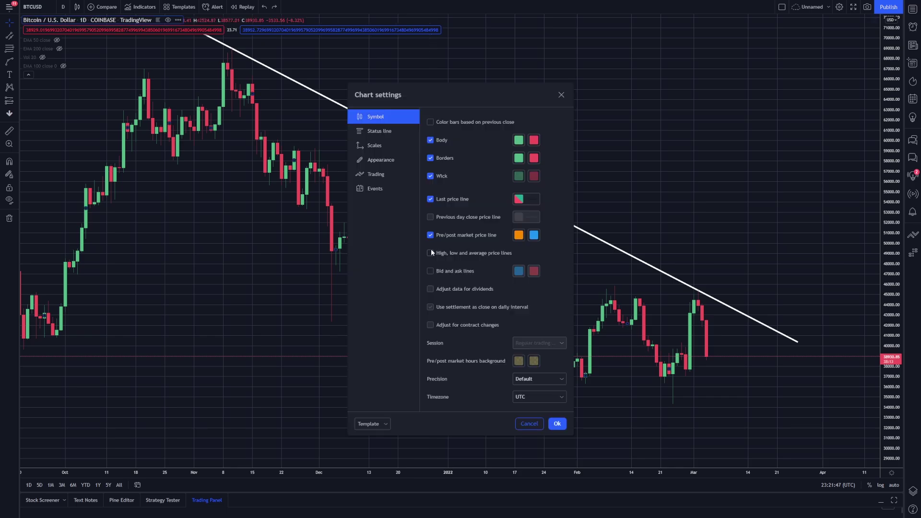
pyautogui.click(379, 159)
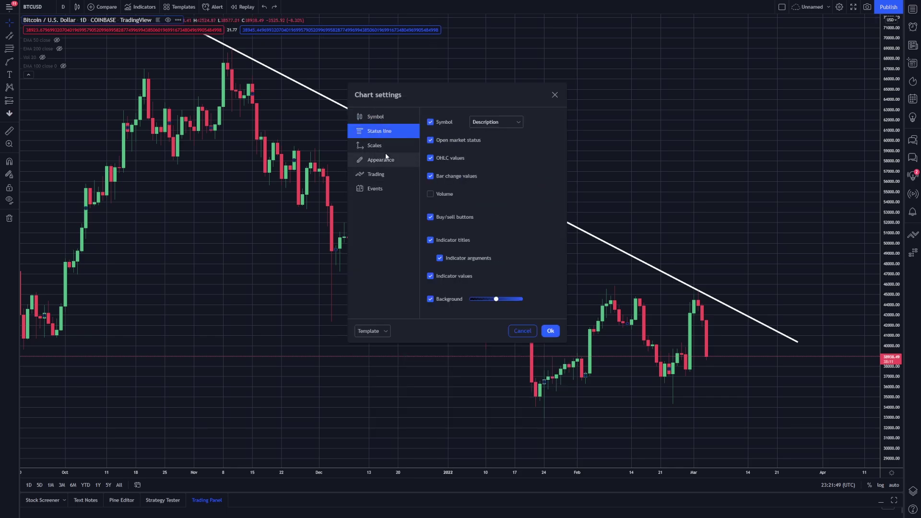
pyautogui.click(378, 174)
pyautogui.press('Escape')
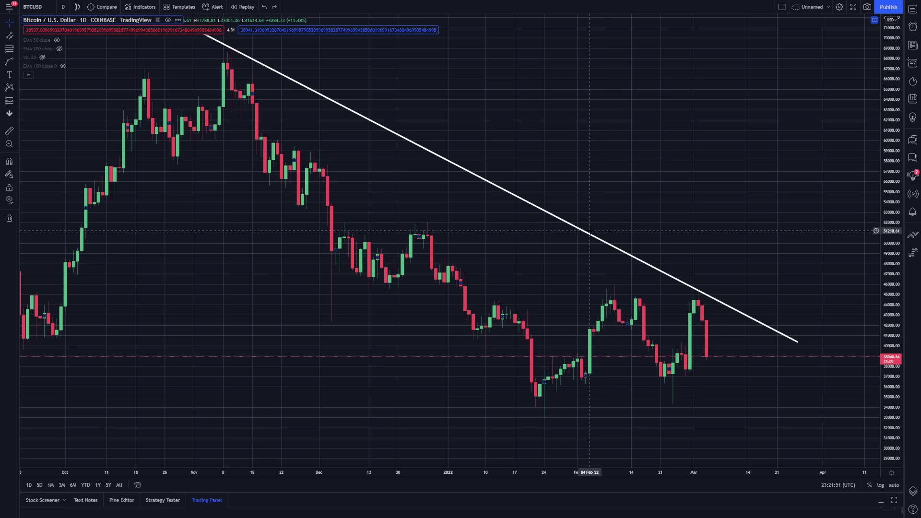
pyautogui.doubleClick(584, 232)
pyautogui.press('Escape')
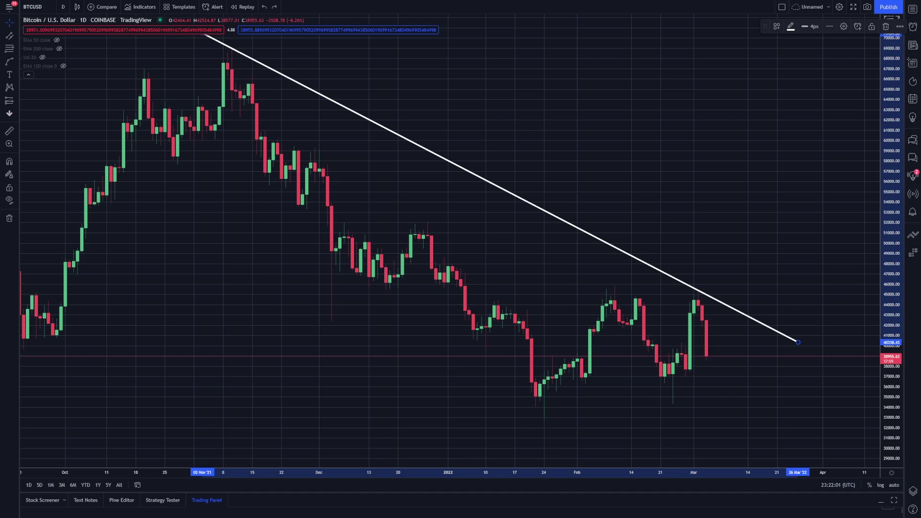
# Auto-fit the price scale and look at a new alert for BTCUSD crossing the trend line without creating it
pyautogui.doubleClick(895, 207)
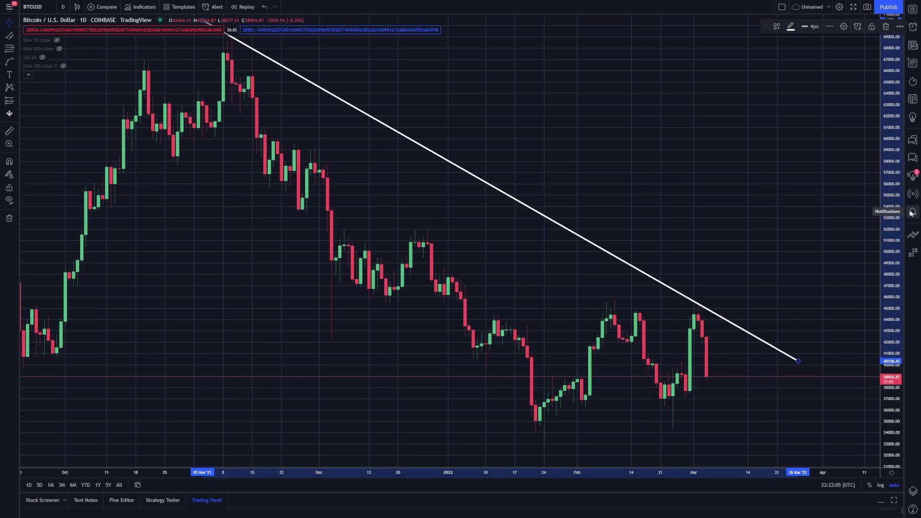
pyautogui.click(913, 27)
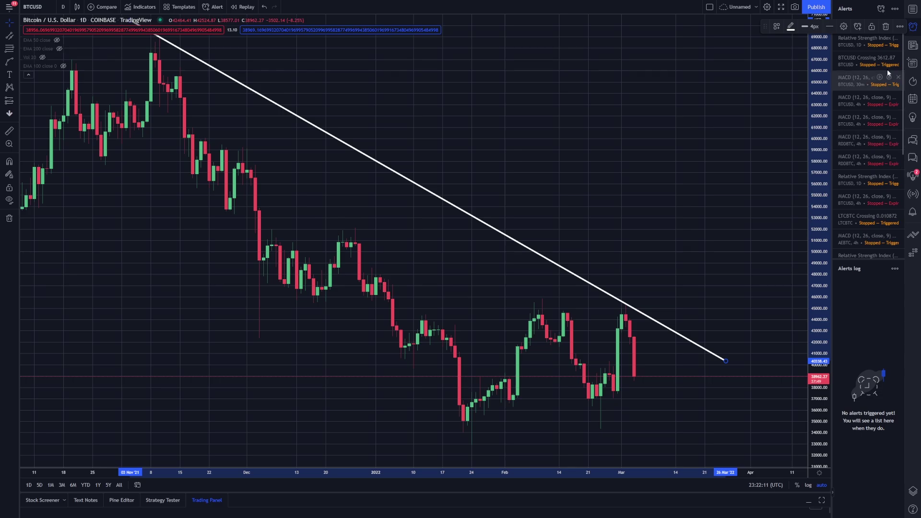
pyautogui.click(857, 27)
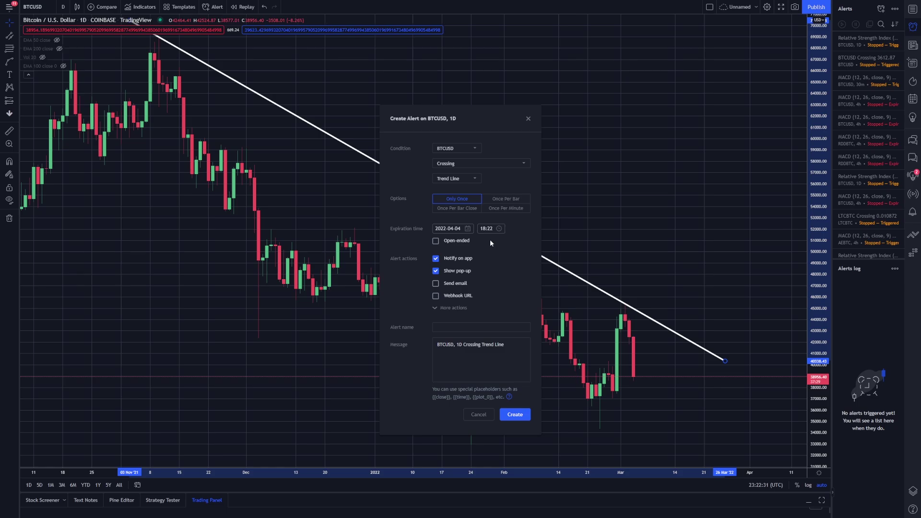
pyautogui.click(528, 118)
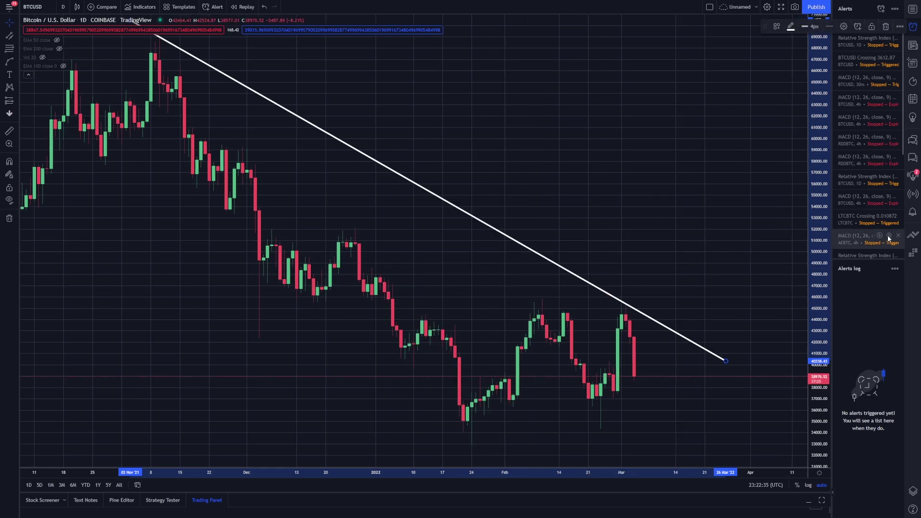
# Deselect the trend line, close the alerts list, and take a brief look at the ideas stream
pyautogui.click(573, 294)
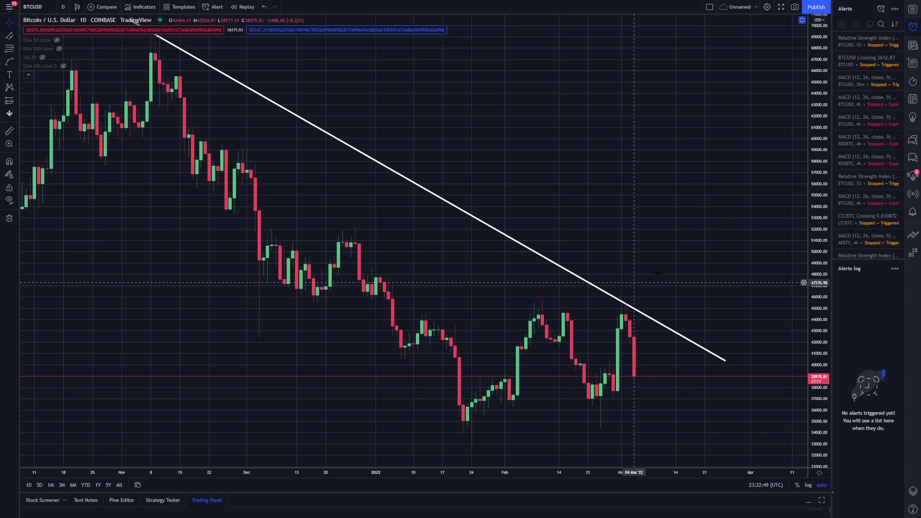
pyautogui.click(913, 26)
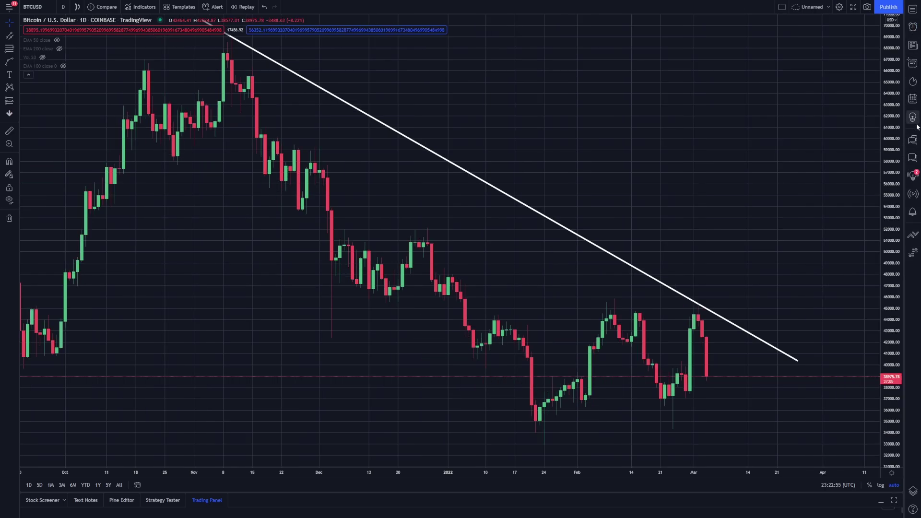
pyautogui.click(913, 176)
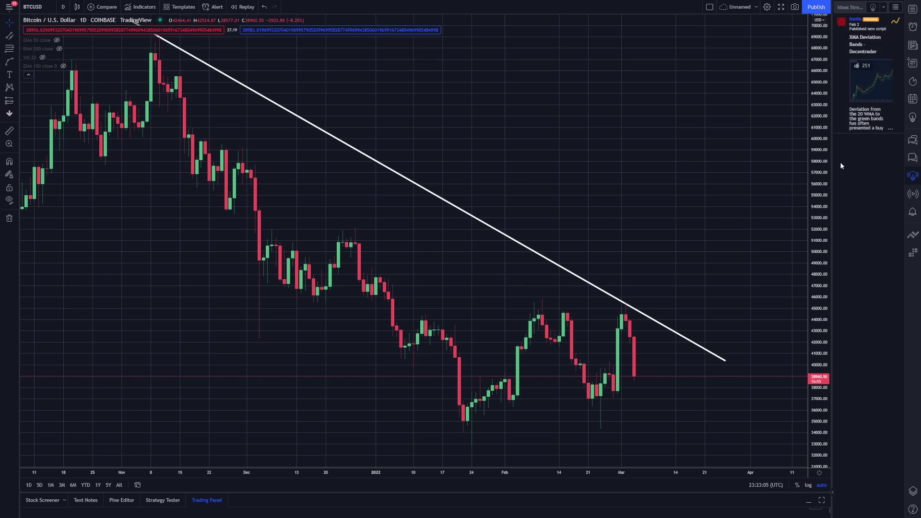
pyautogui.click(915, 178)
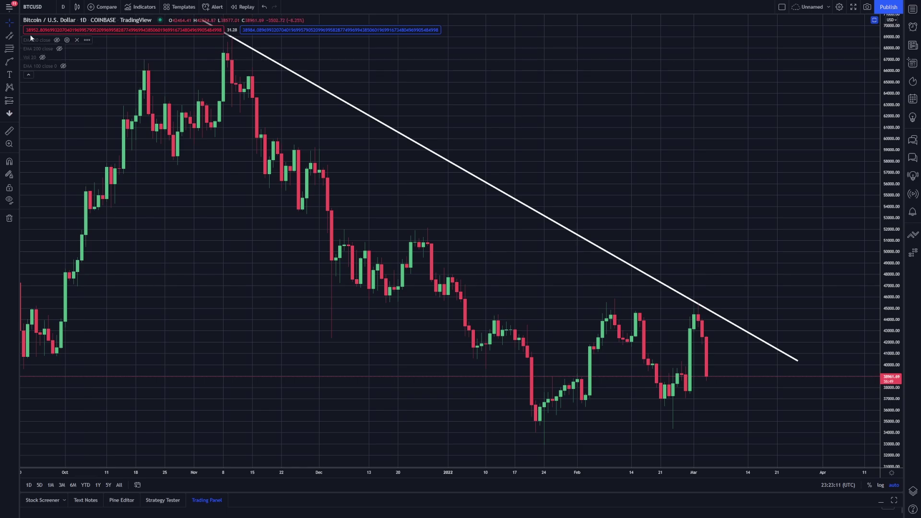
# Look over the available chart intervals and chart types, and open the list of technical indicators
pyautogui.moveTo(53, 44)
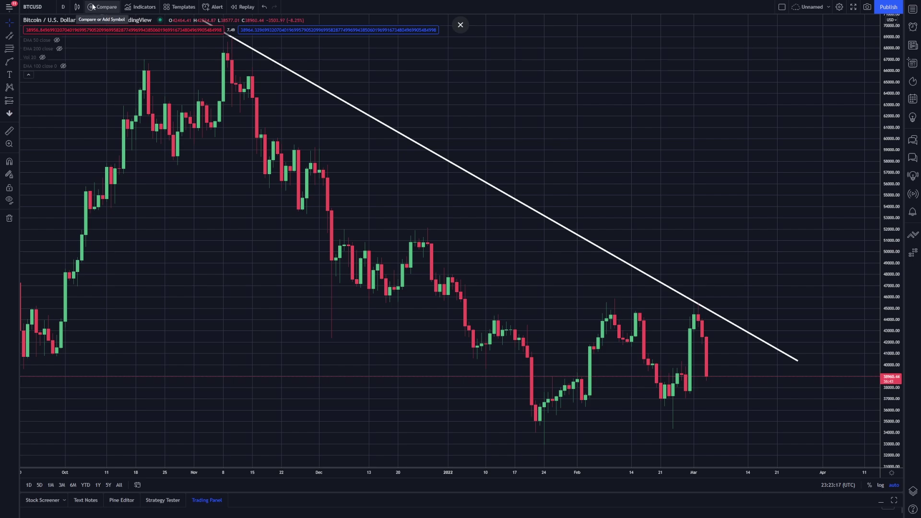
pyautogui.click(64, 7)
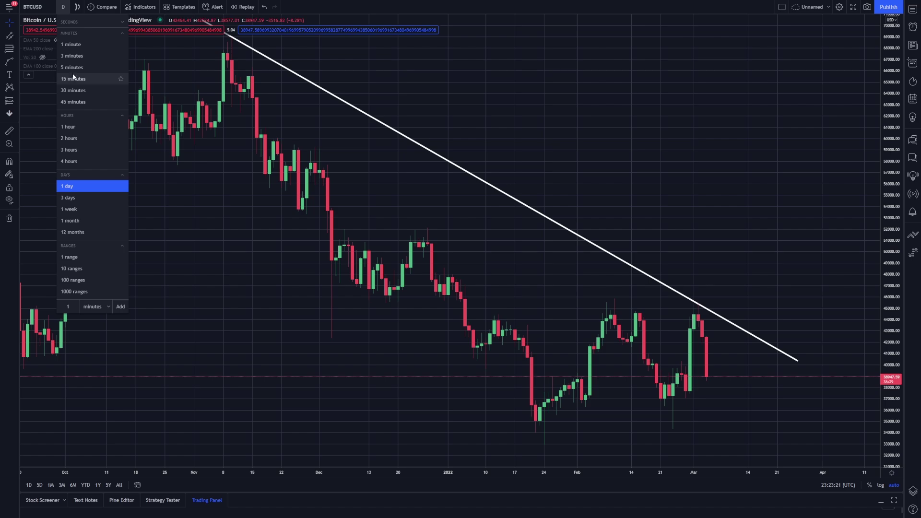
pyautogui.click(76, 7)
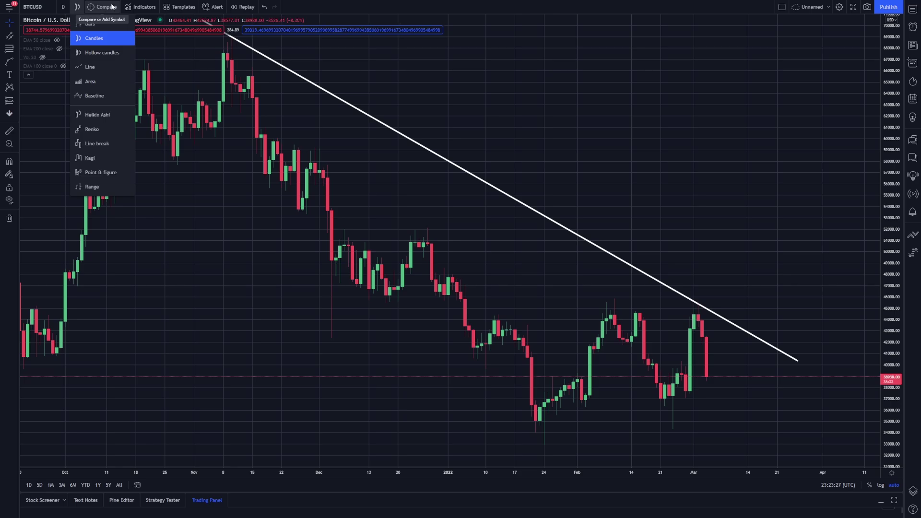
pyautogui.click(142, 7)
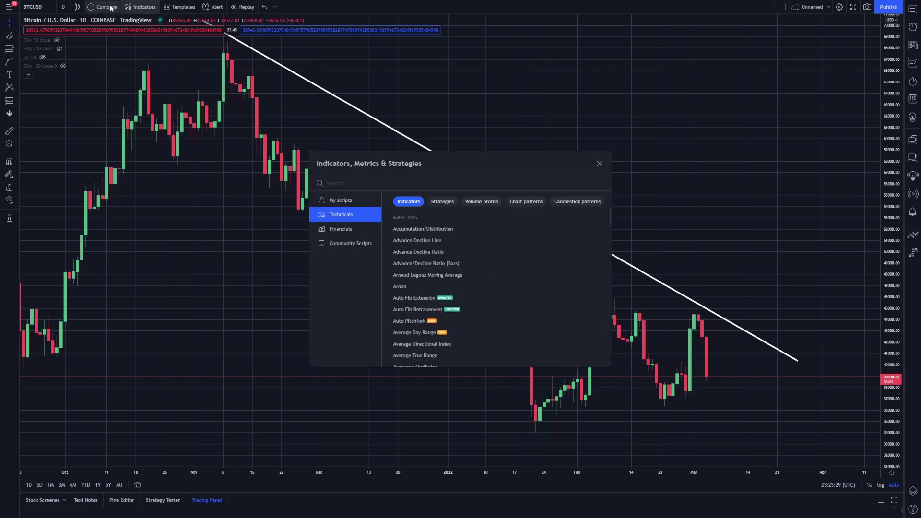
# Overlay SPX and the Coinbase pairs ETHUSD and LINKUSD on the BTCUSD chart as comparison symbols
pyautogui.click(102, 7)
pyautogui.click(103, 8)
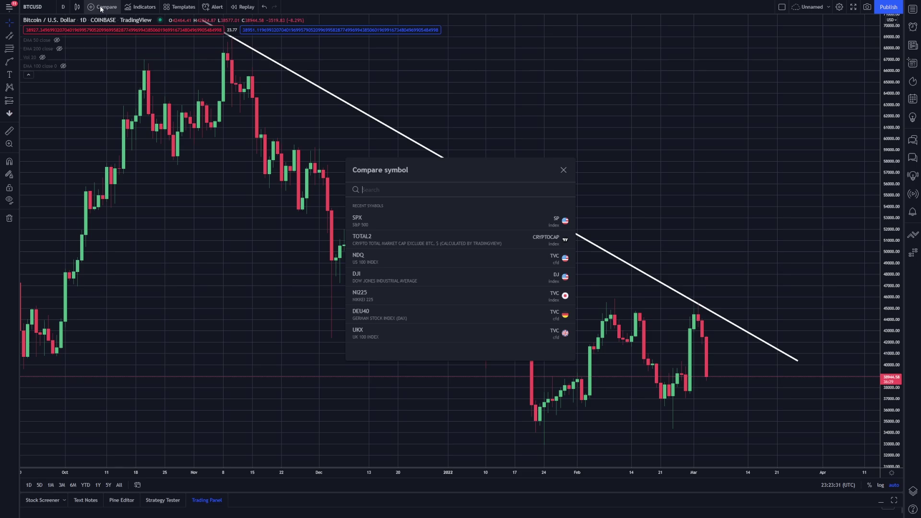
pyautogui.moveTo(396, 225)
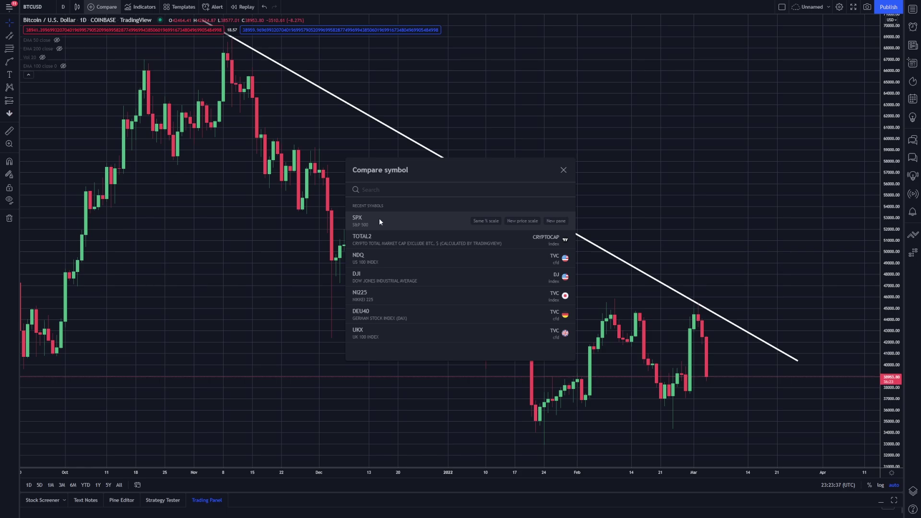
pyautogui.click(379, 219)
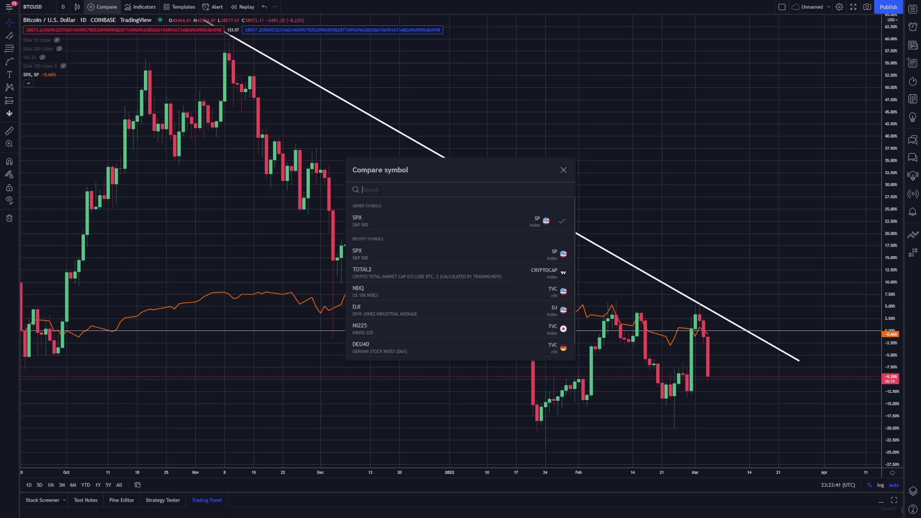
pyautogui.write('ETHUSD')
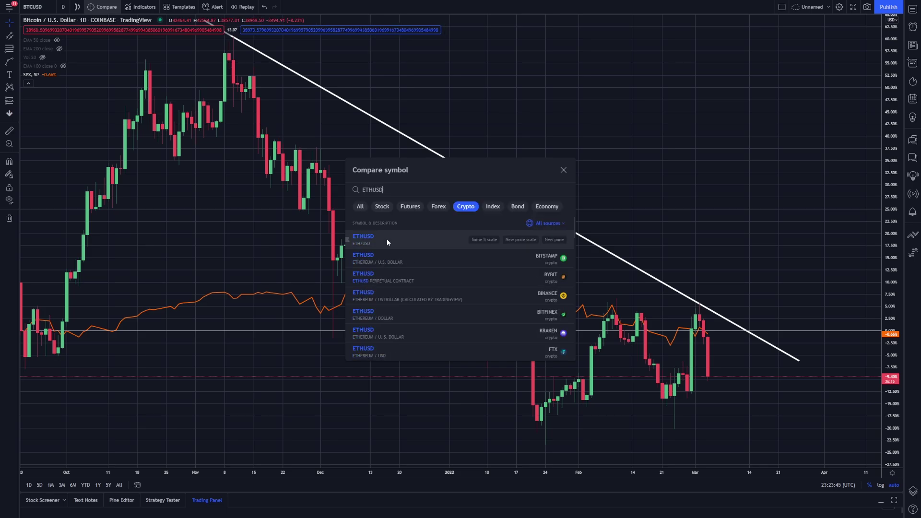
pyautogui.click(369, 236)
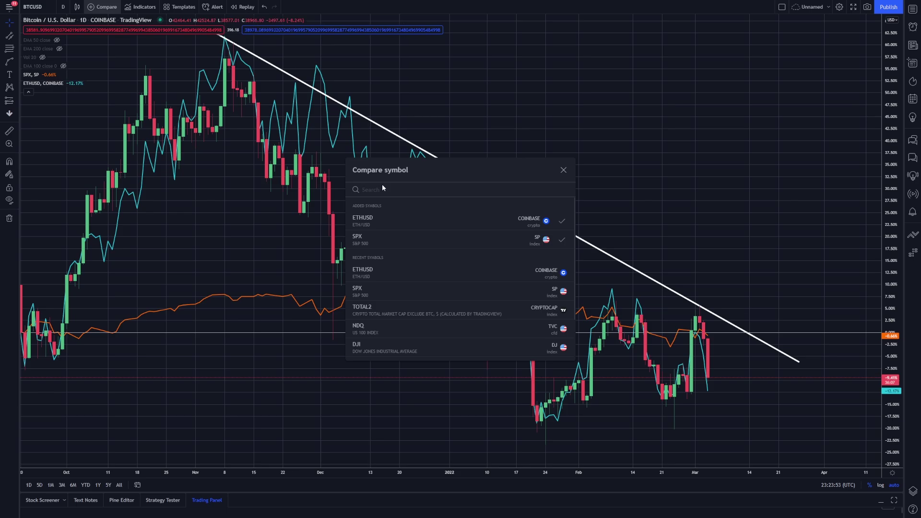
pyautogui.write('LINKUSD')
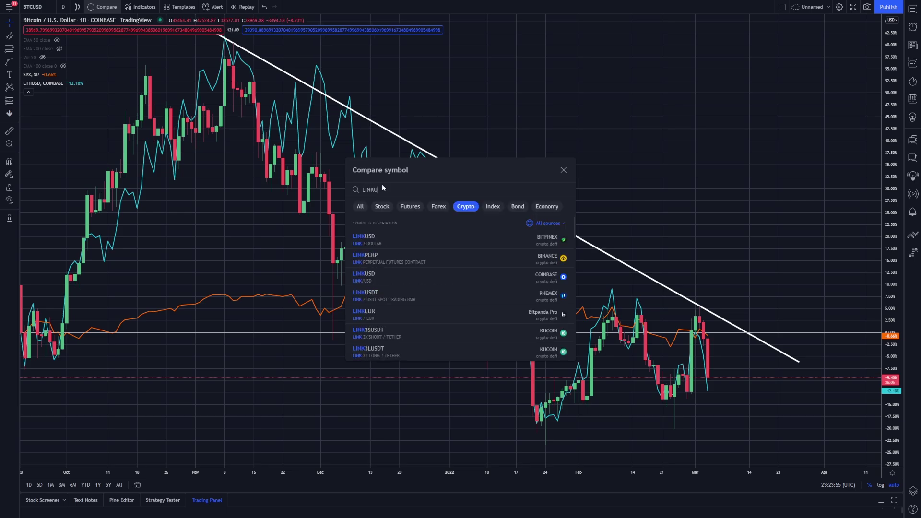
pyautogui.moveTo(471, 247)
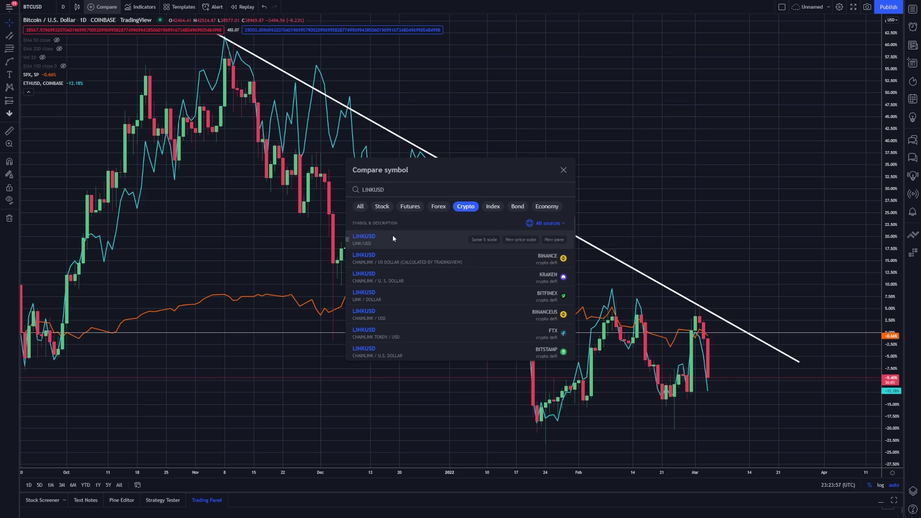
pyautogui.click(372, 240)
pyautogui.press('Escape')
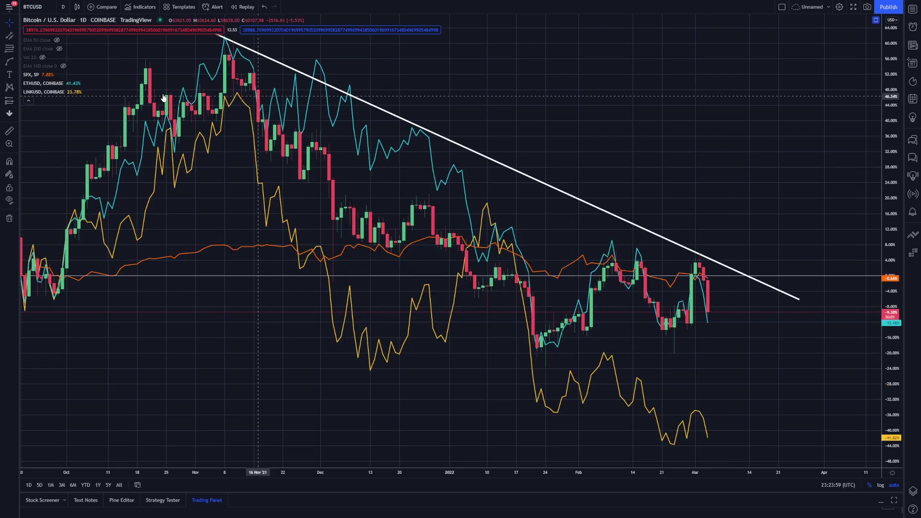
# Recolor the LINKUSD comparison line to magenta in its style settings and apply the change
pyautogui.moveTo(28, 76)
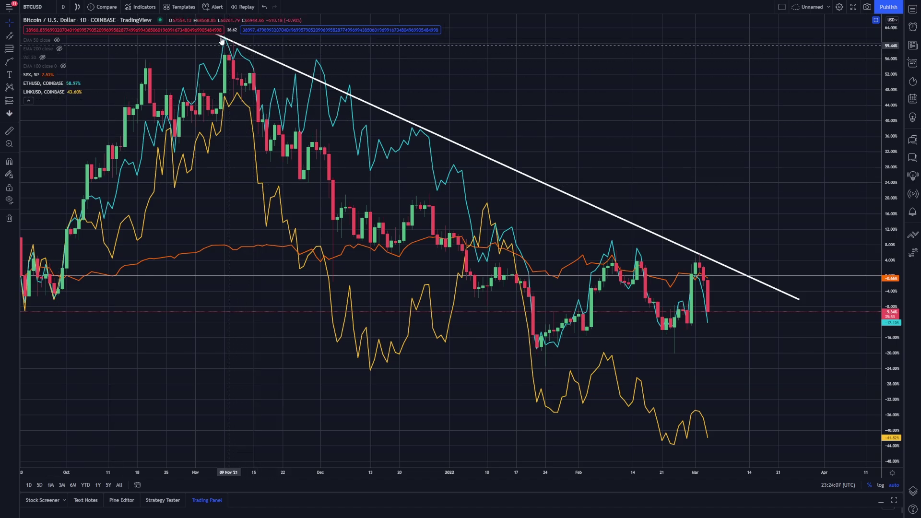
pyautogui.moveTo(73, 87)
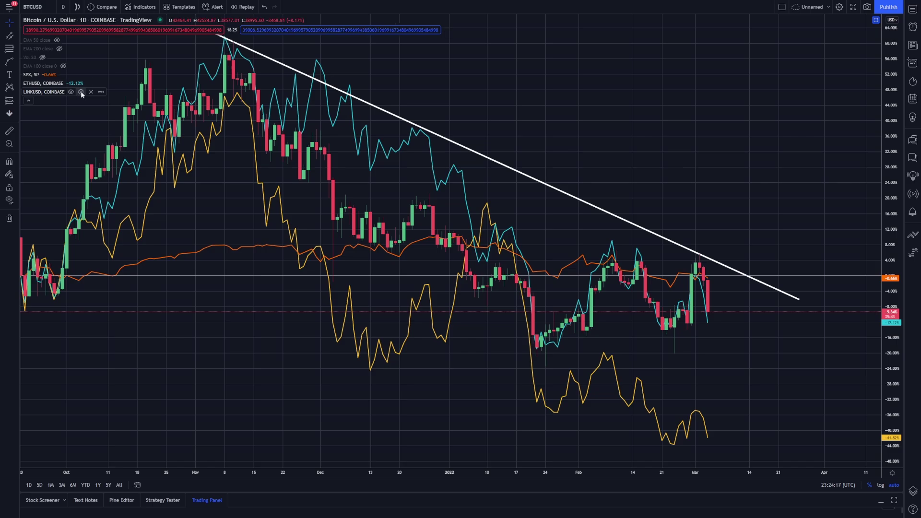
pyautogui.click(82, 93)
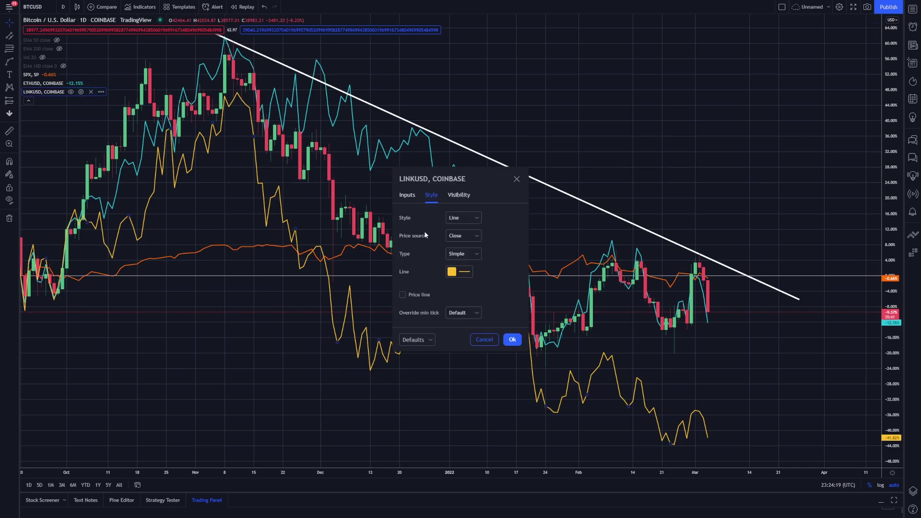
pyautogui.press('Escape')
pyautogui.doubleClick(350, 296)
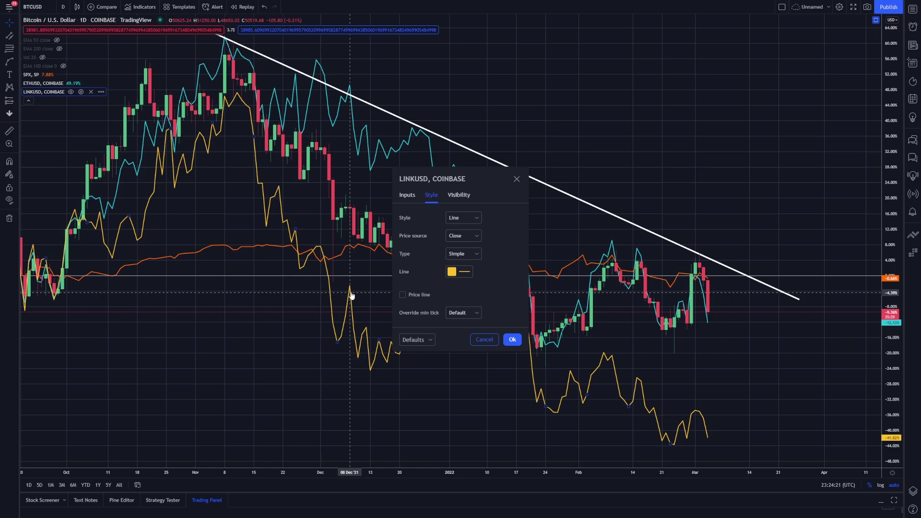
pyautogui.click(453, 272)
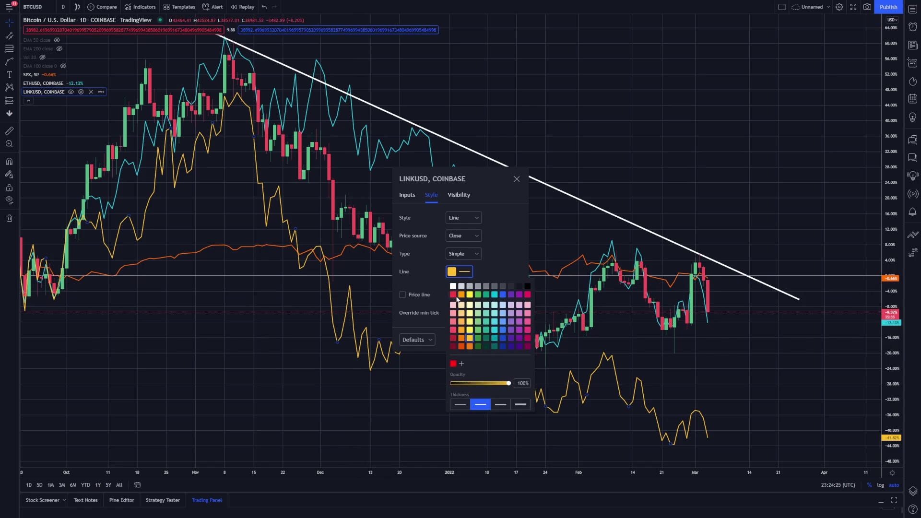
pyautogui.click(528, 295)
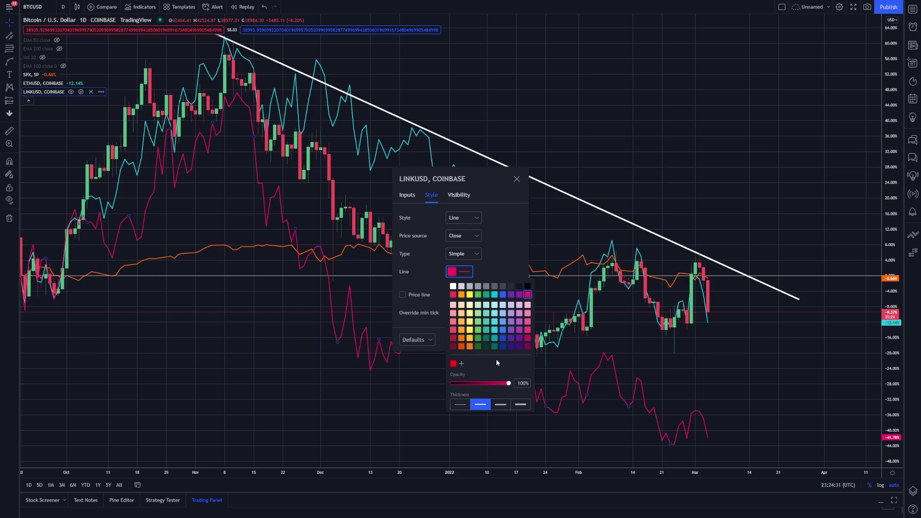
pyautogui.click(511, 259)
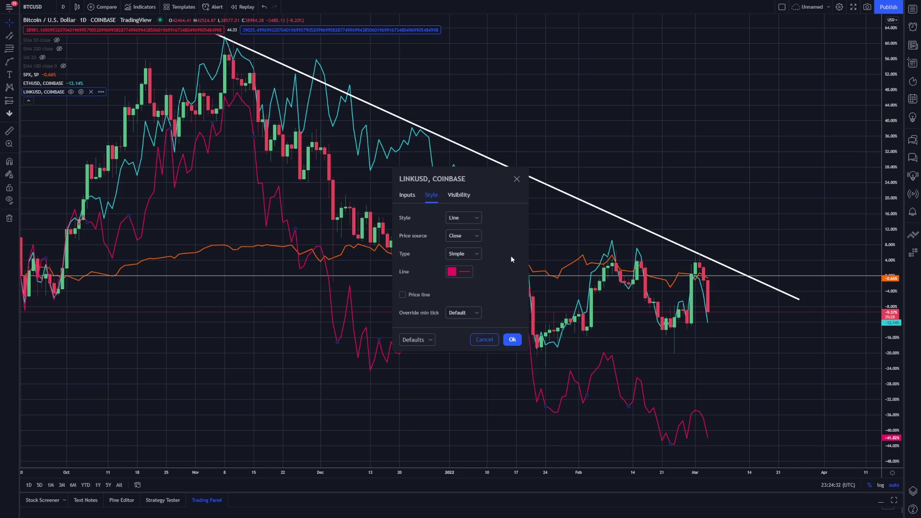
pyautogui.click(512, 339)
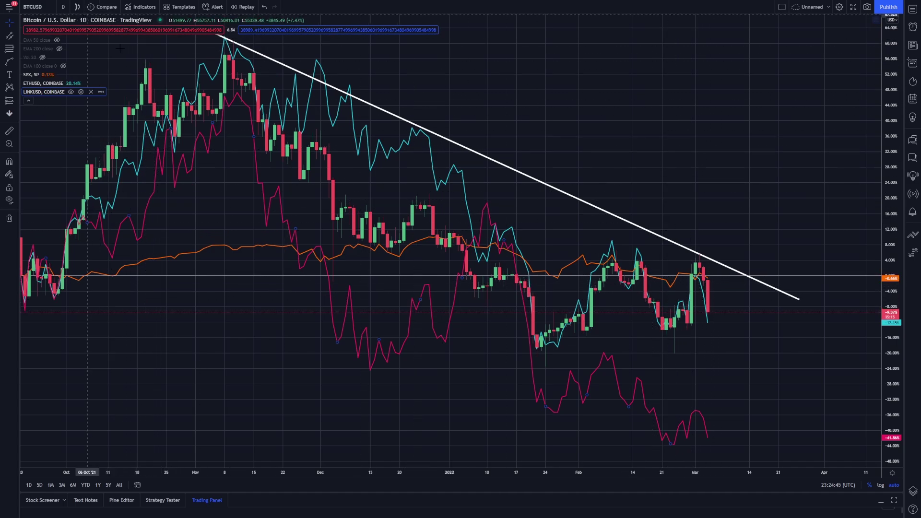
# Close the chart settings without changes and switch the BTCUSD chart type from candles to Line
pyautogui.doubleClick(149, 91)
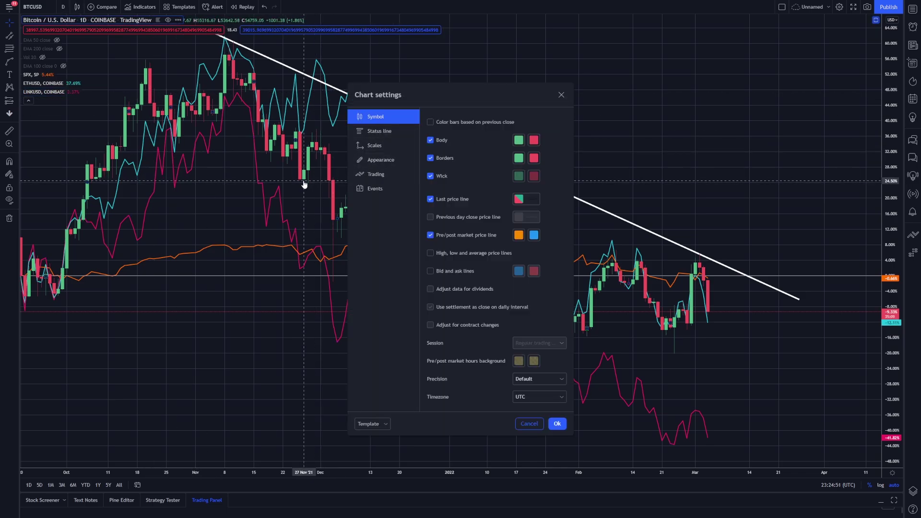
pyautogui.click(561, 95)
pyautogui.click(76, 7)
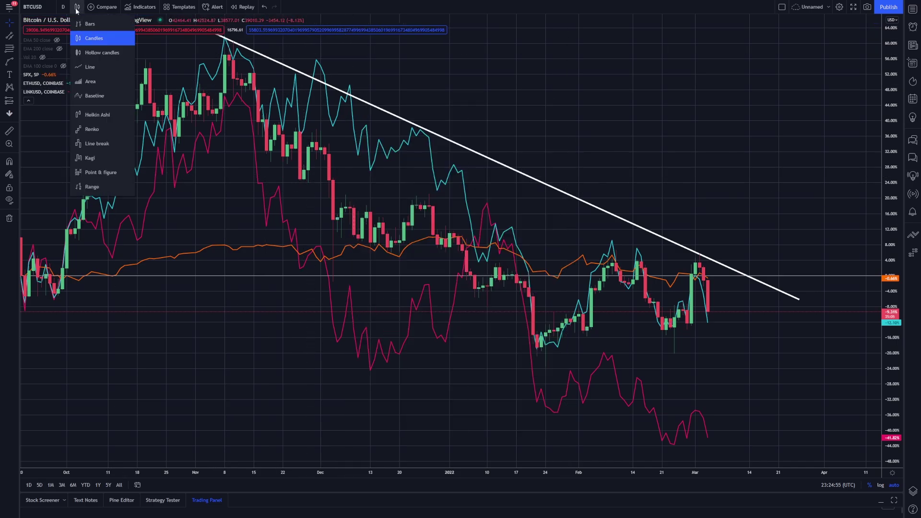
pyautogui.click(87, 67)
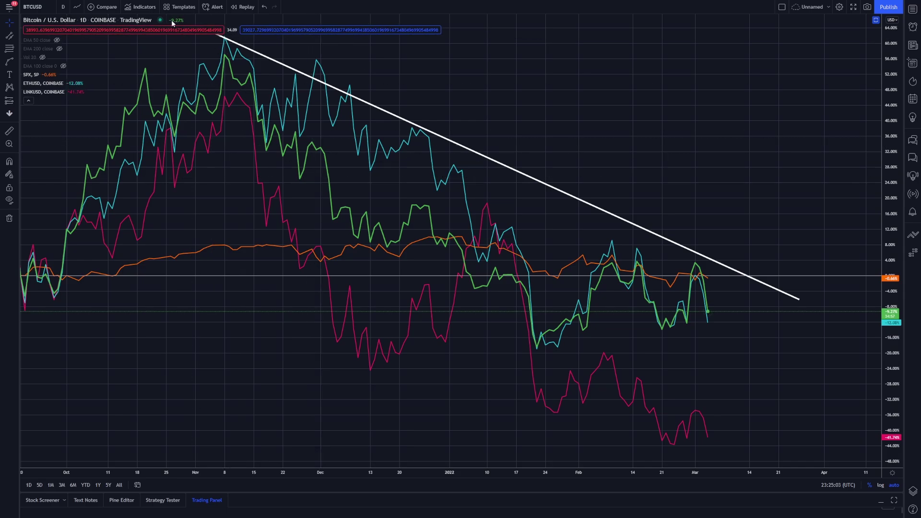
# Compare the performance of BTCUSD, SPX, ETHUSD and LINKUSD over longer and shorter time ranges
pyautogui.moveTo(53, 86)
pyautogui.scroll(-1, 714, 162)
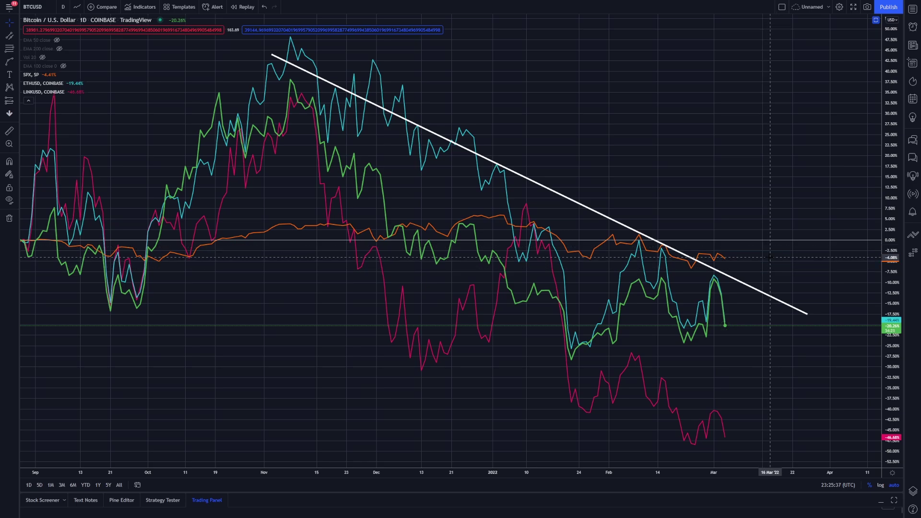
pyautogui.scroll(-2, 482, 227)
pyautogui.scroll(-5, 482, 226)
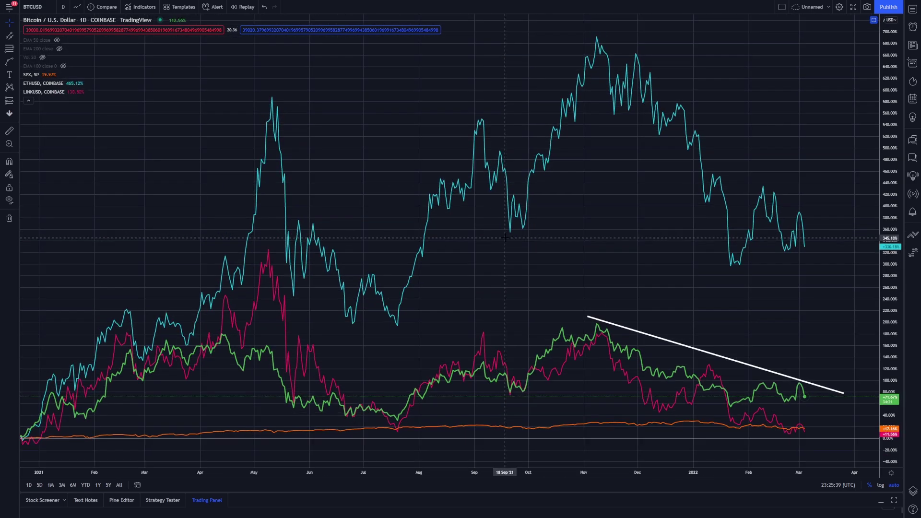
pyautogui.scroll(-2, 515, 241)
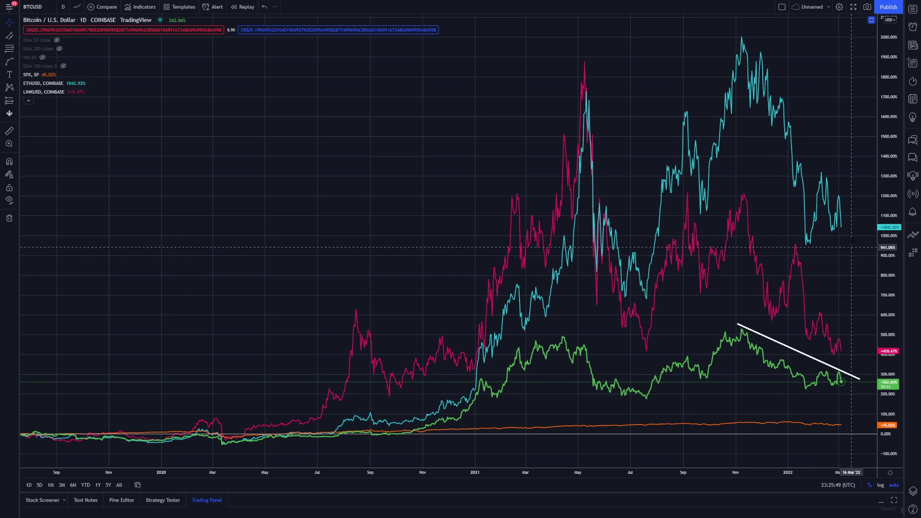
pyautogui.scroll(2, 799, 270)
pyautogui.scroll(1, 799, 269)
pyautogui.scroll(1, 796, 288)
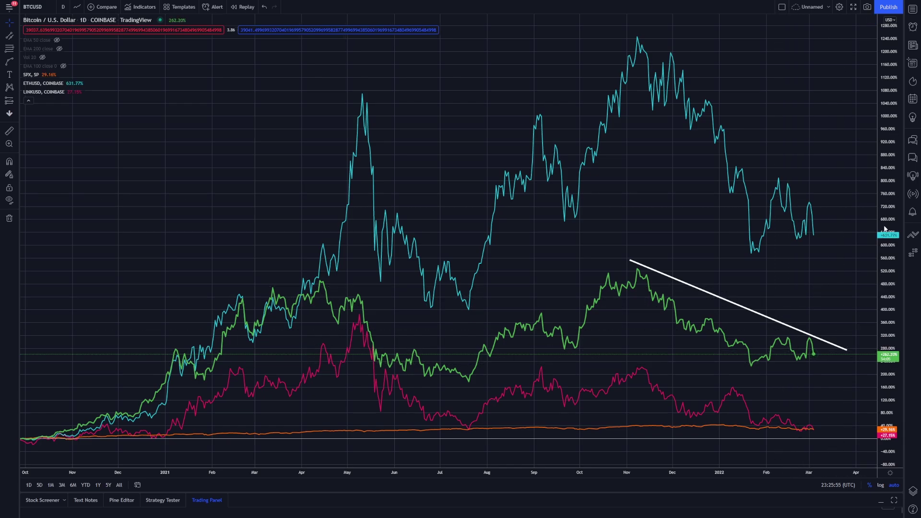
pyautogui.scroll(5, 829, 249)
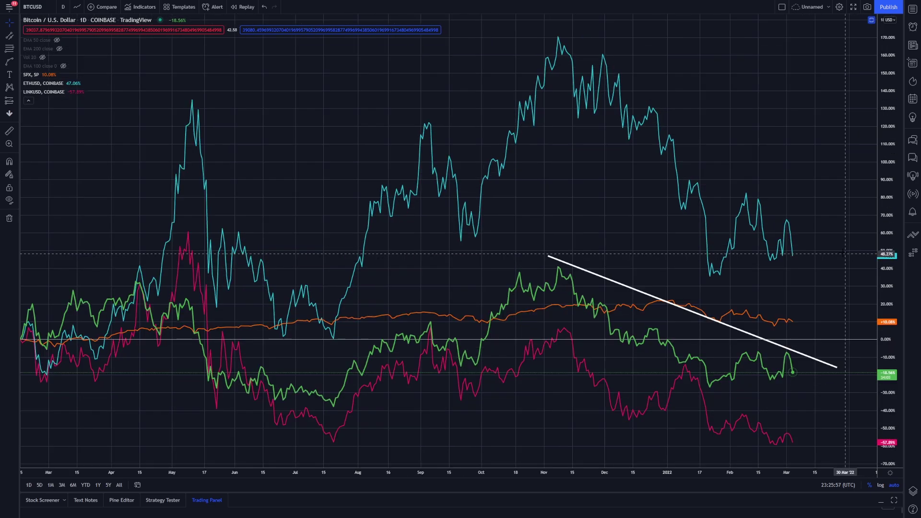
pyautogui.scroll(2, 823, 251)
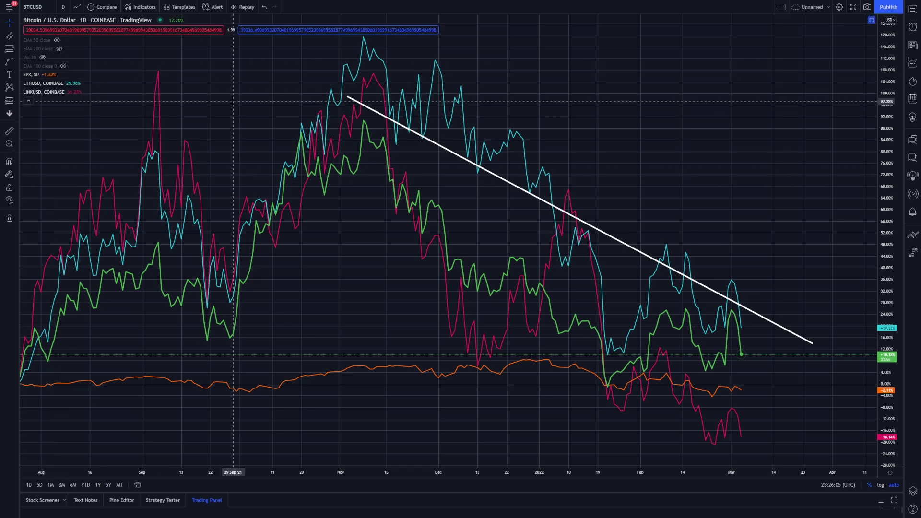
# Undo the line chart type and the added comparison symbols
pyautogui.hotkey('alt', 'c')
pyautogui.hotkey('ctrl', 'z')
pyautogui.hotkey('ctrl', 'z')
pyautogui.hotkey('ctrl', 'z')
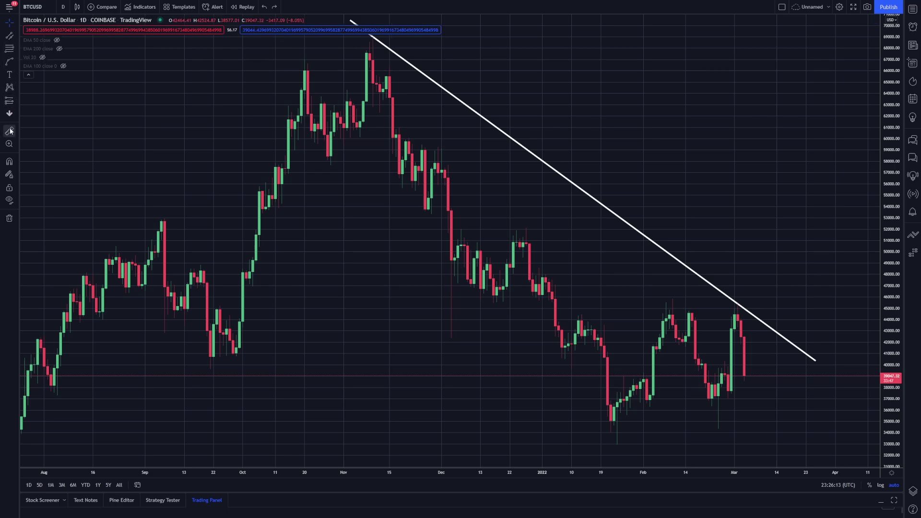
# Sketch several freehand loops and wavy lines around the BTCUSD candles with the Brush tool
pyautogui.click(16, 64)
pyautogui.click(52, 132)
pyautogui.moveTo(158, 117); pyautogui.dragTo(217, 120)
pyautogui.moveTo(400, 119); pyautogui.dragTo(359, 119)
pyautogui.moveTo(522, 261); pyautogui.dragTo(513, 264)
pyautogui.moveTo(576, 291); pyautogui.dragTo(623, 305)
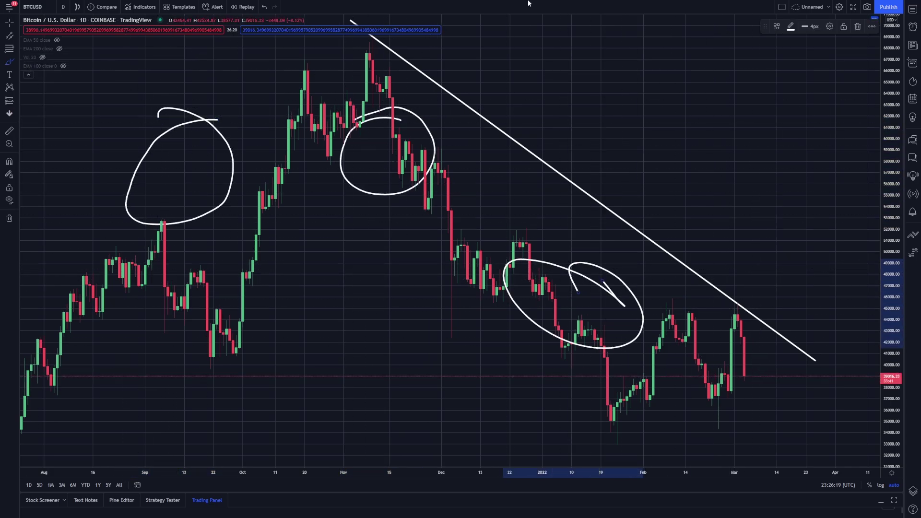
pyautogui.moveTo(567, 99)
pyautogui.mouseDown()
pyautogui.moveTo(596, 126)
pyautogui.moveTo(796, 133)
pyautogui.mouseUp()
pyautogui.moveTo(253, 302)
pyautogui.mouseDown()
pyautogui.moveTo(207, 296)
pyautogui.moveTo(369, 283)
pyautogui.moveTo(467, 337)
pyautogui.mouseUp()
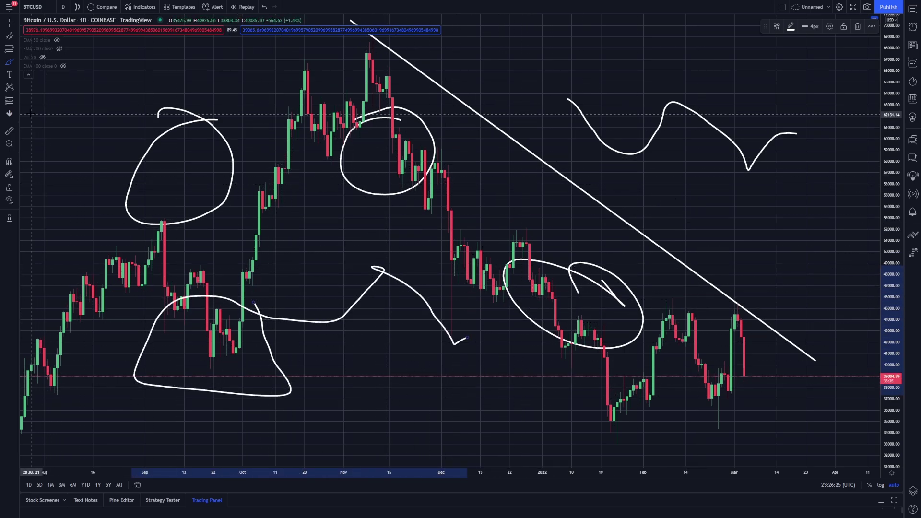
# Remove all drawings from the chart, including the trend line
pyautogui.click(9, 219)
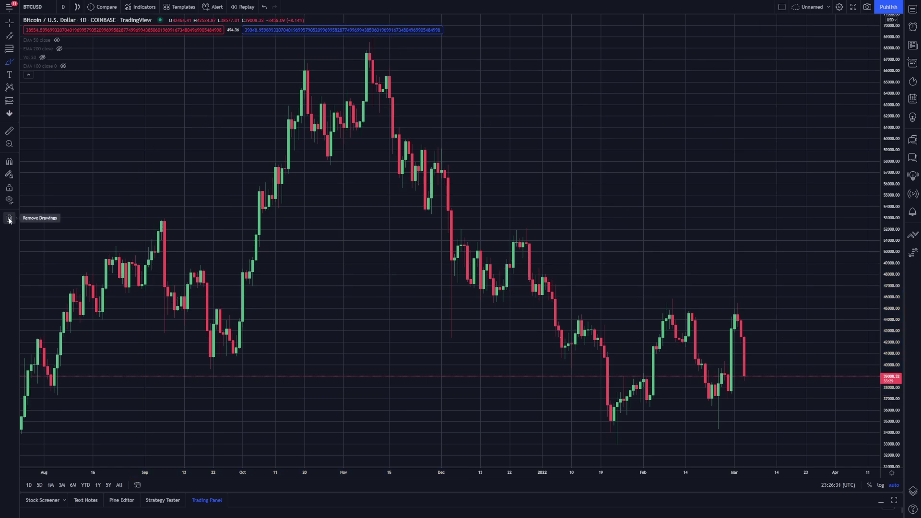
# Place a large green down-arrow icon above the early February peak and a smaller, rotated one pointing at the latest candle
pyautogui.click(10, 115)
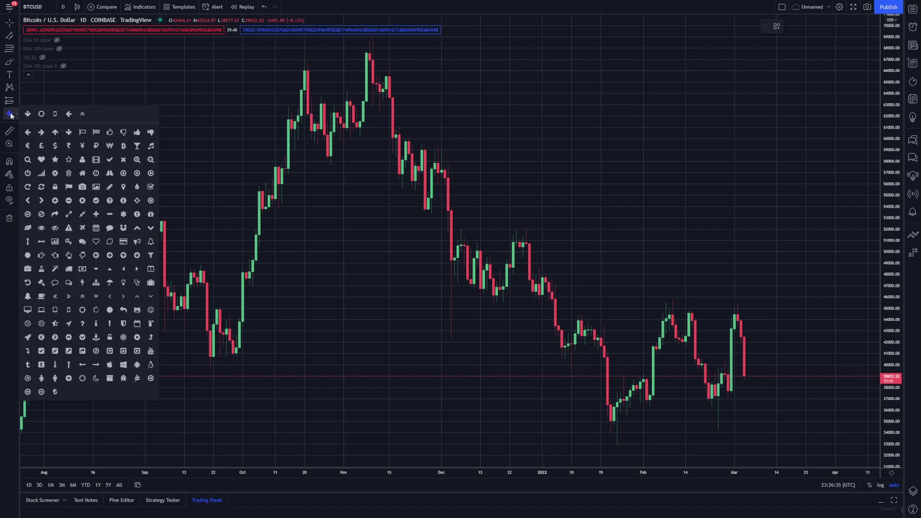
pyautogui.click(28, 115)
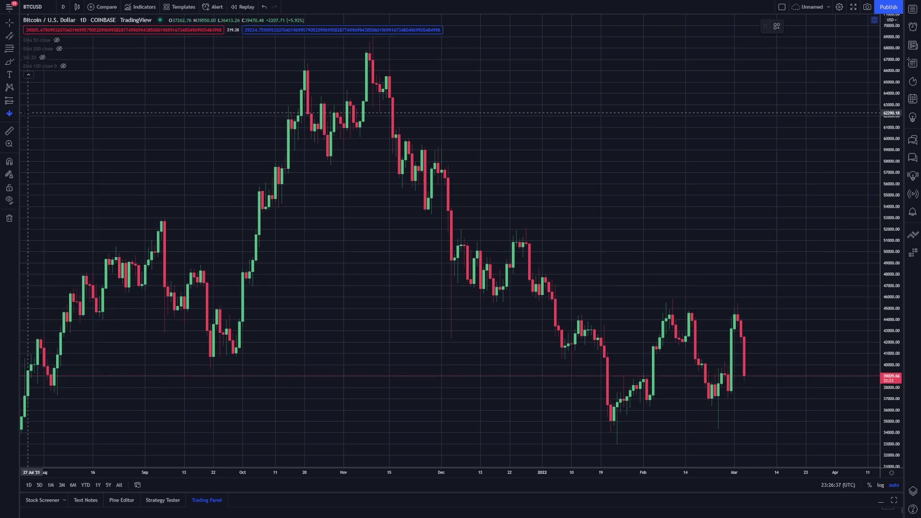
pyautogui.click(571, 122)
pyautogui.moveTo(583, 142)
pyautogui.mouseDown()
pyautogui.moveTo(668, 245)
pyautogui.moveTo(674, 276)
pyautogui.mouseUp()
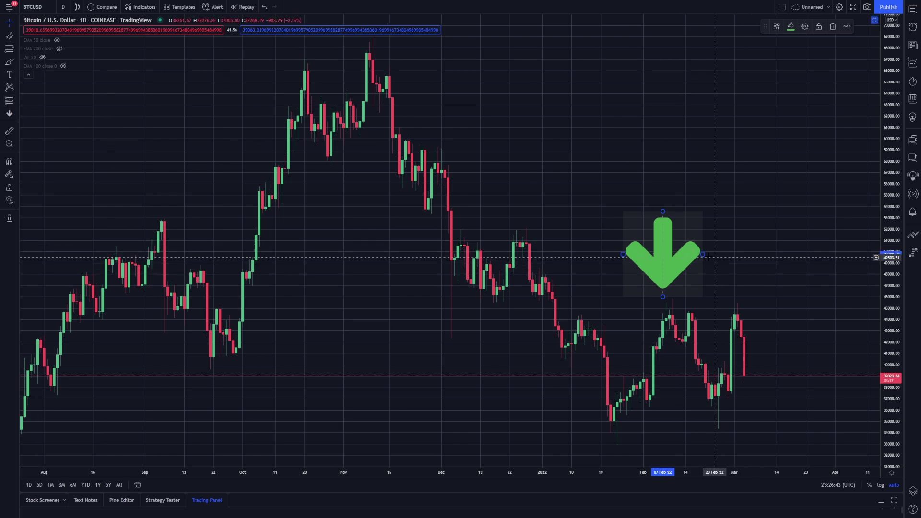
pyautogui.moveTo(662, 246)
pyautogui.mouseDown()
pyautogui.moveTo(773, 258)
pyautogui.moveTo(733, 268)
pyautogui.moveTo(732, 257)
pyautogui.moveTo(759, 295)
pyautogui.moveTo(757, 363)
pyautogui.moveTo(789, 348)
pyautogui.moveTo(788, 374)
pyautogui.moveTo(756, 388)
pyautogui.mouseUp()
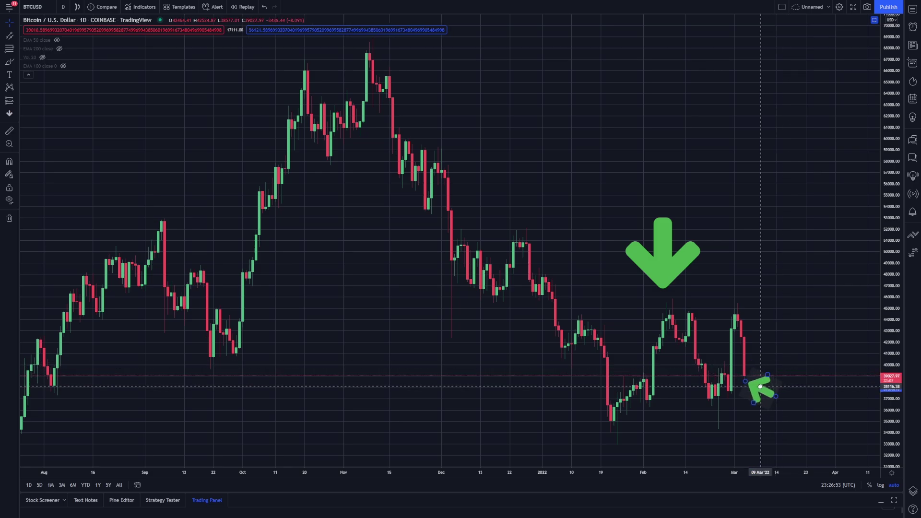
# Change the color of the large arrow icon above the February peak to red and deselect it
pyautogui.click(662, 272)
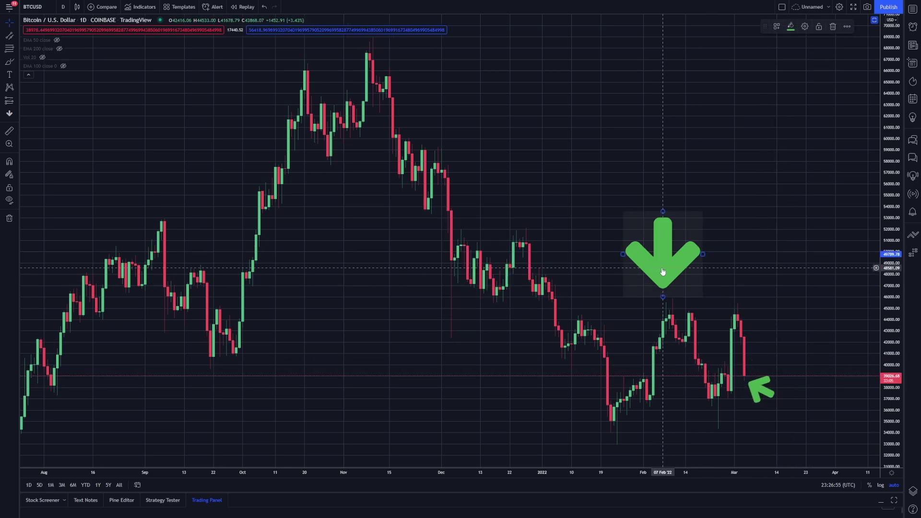
pyautogui.doubleClick(662, 271)
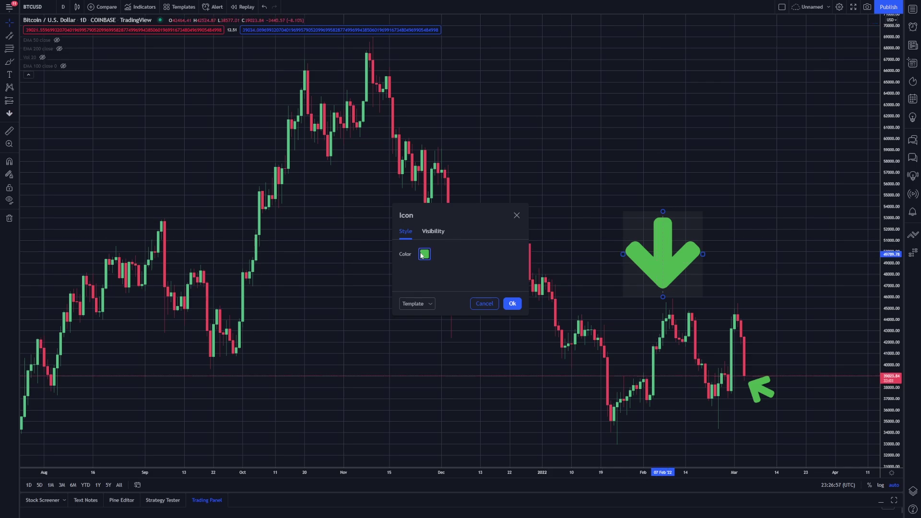
pyautogui.click(421, 255)
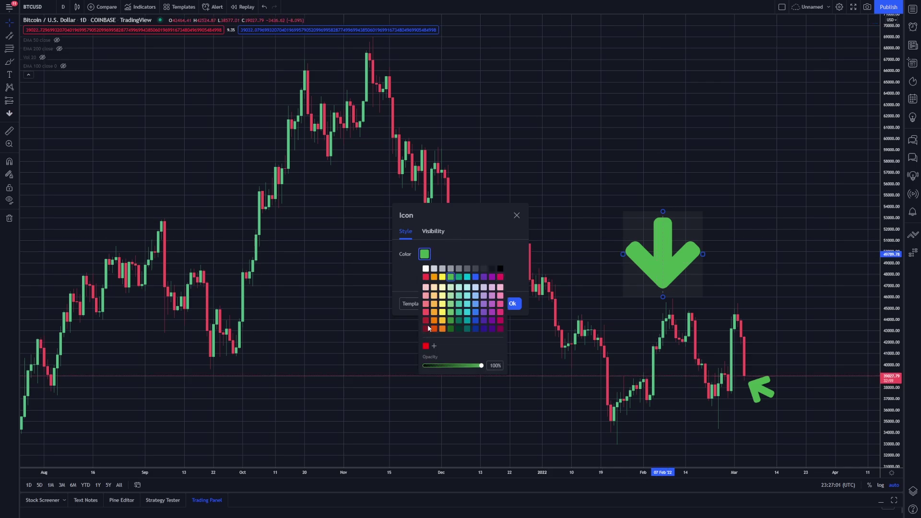
pyautogui.click(425, 346)
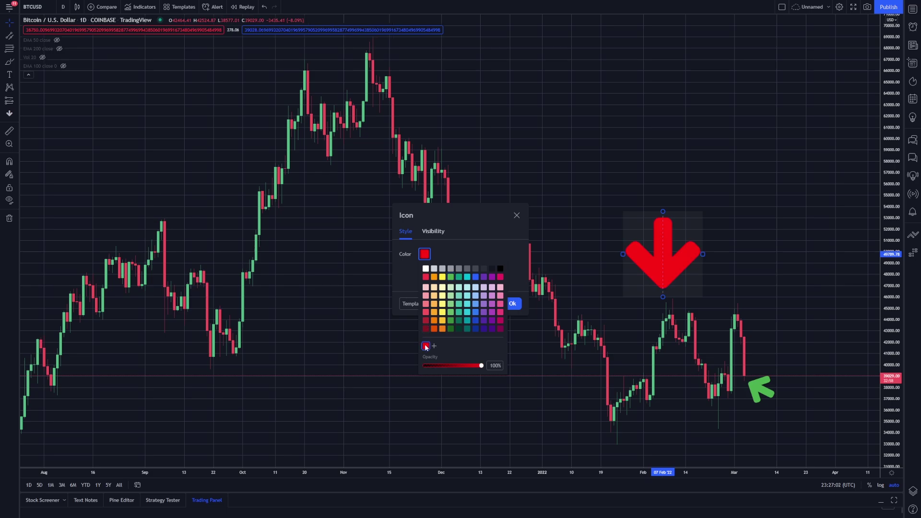
pyautogui.click(745, 231)
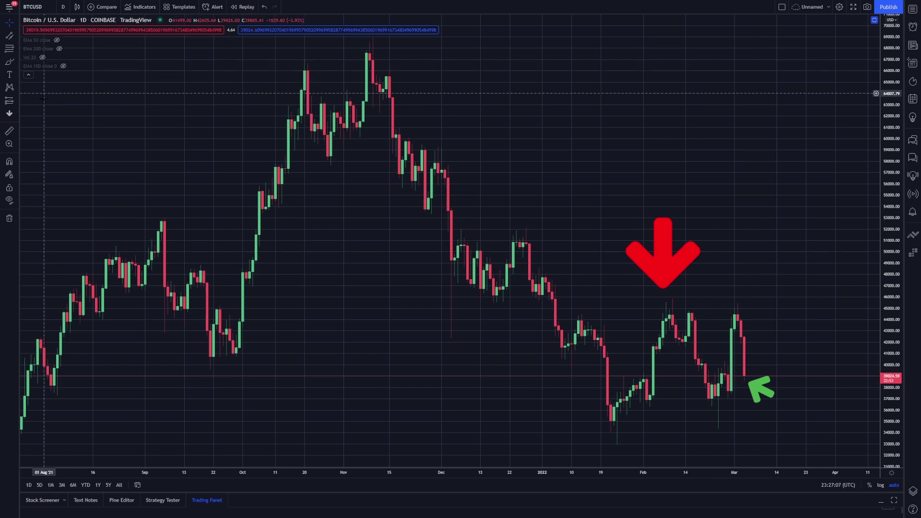